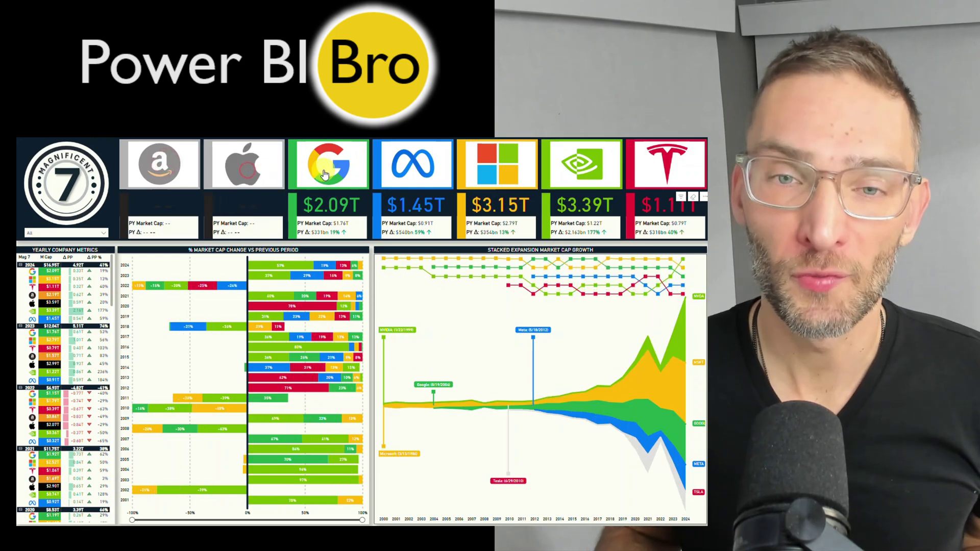
Exclude Google, Meta and Microsoft with the company logo slicers, and restore all the companies one by one.
{"action": "left_click", "coordinate": [328, 169]}
{"action": "left_click", "coordinate": [412, 168]}
{"action": "left_click", "coordinate": [467, 173]}
{"action": "left_click", "coordinate": [413, 167]}
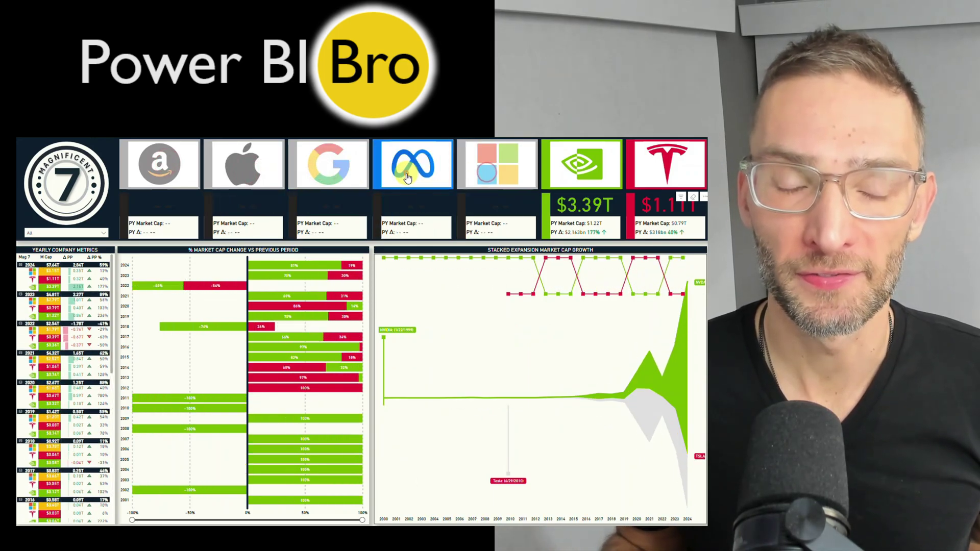
{"action": "left_click", "coordinate": [329, 167]}
{"action": "left_click", "coordinate": [256, 171]}
{"action": "left_click", "coordinate": [178, 176]}
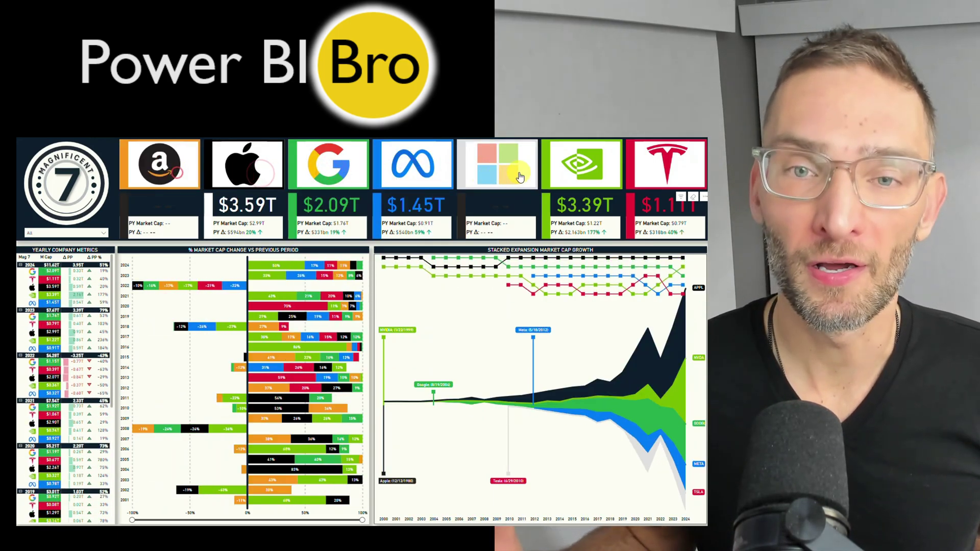
{"action": "left_click", "coordinate": [496, 176]}
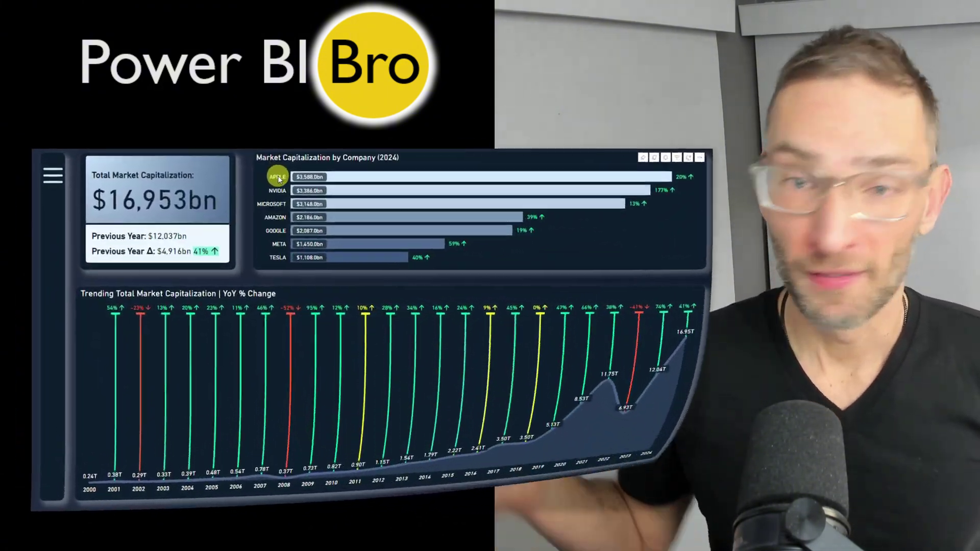
Cross-filter the redesigned dashboard by Apple, Nvidia, Microsoft, Amazon and Google one after another.
{"action": "left_click", "coordinate": [278, 177]}
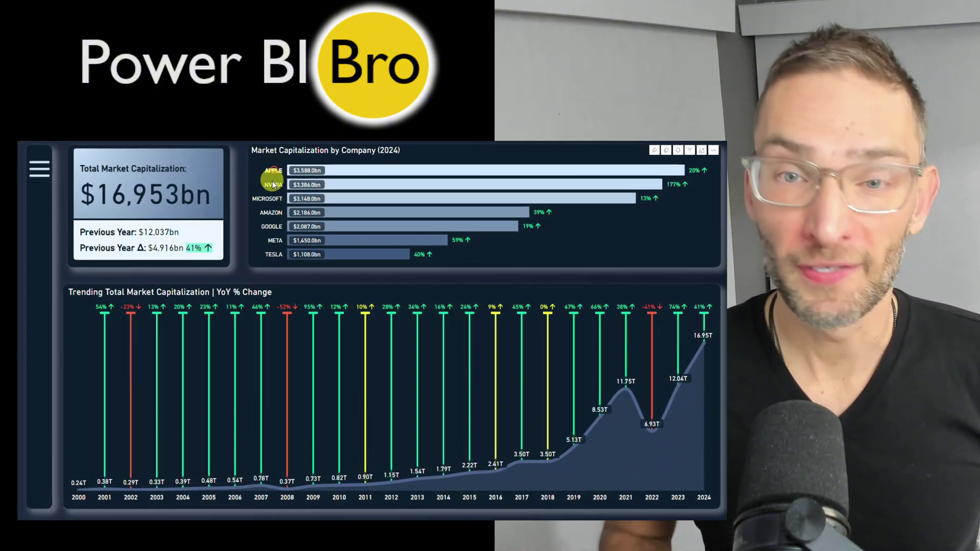
{"action": "left_click", "coordinate": [273, 185]}
{"action": "left_click", "coordinate": [268, 198]}
{"action": "left_click", "coordinate": [272, 213]}
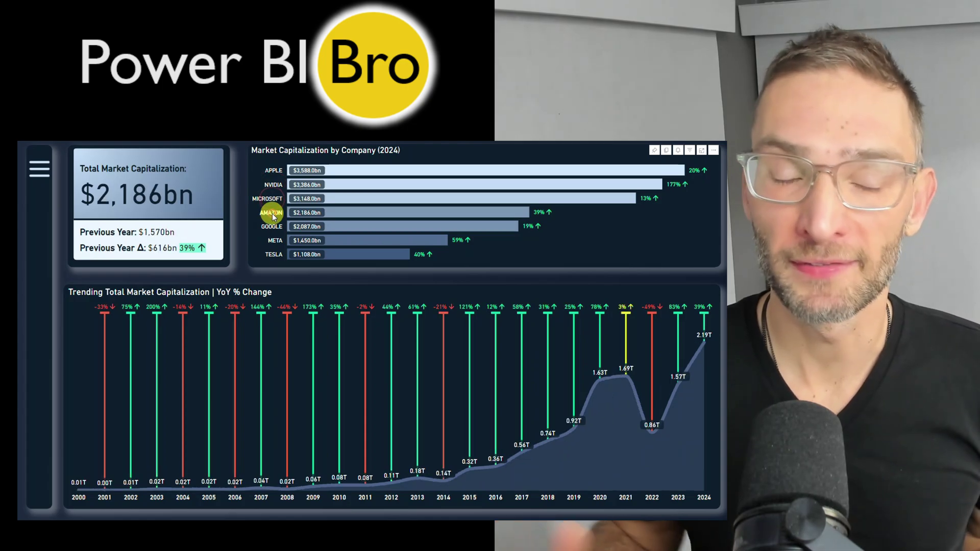
{"action": "left_click", "coordinate": [271, 227]}
Open the slide-out filters, exclude Amazon, Apple and Google, and include all three companies again.
{"action": "left_click", "coordinate": [41, 173]}
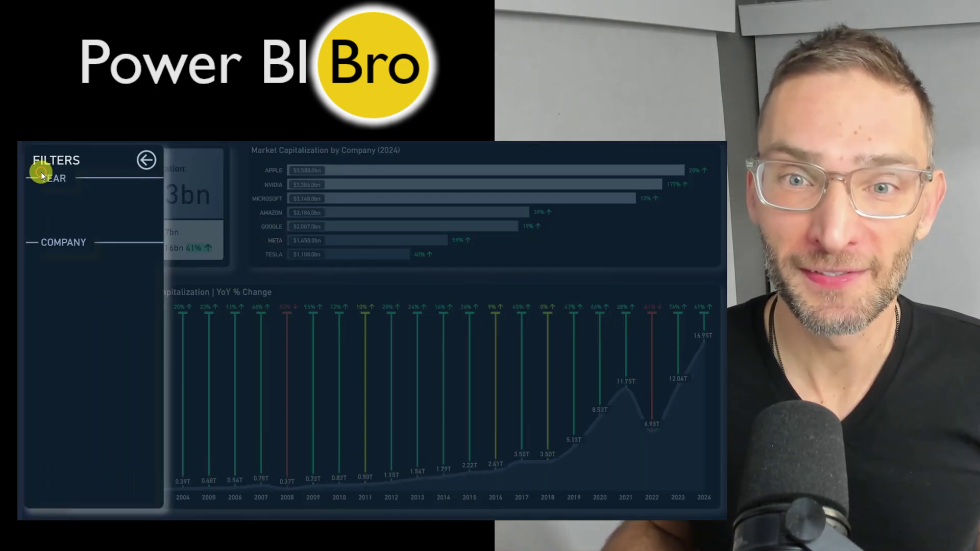
{"action": "left_click", "coordinate": [88, 281]}
{"action": "left_click", "coordinate": [95, 347]}
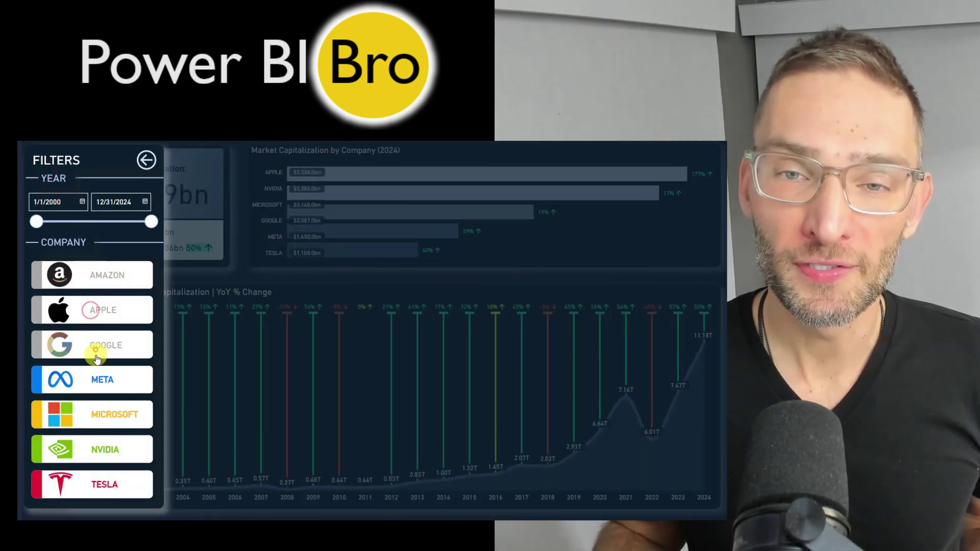
{"action": "left_click", "coordinate": [83, 307]}
{"action": "left_click", "coordinate": [82, 276]}
{"action": "left_click", "coordinate": [98, 339]}
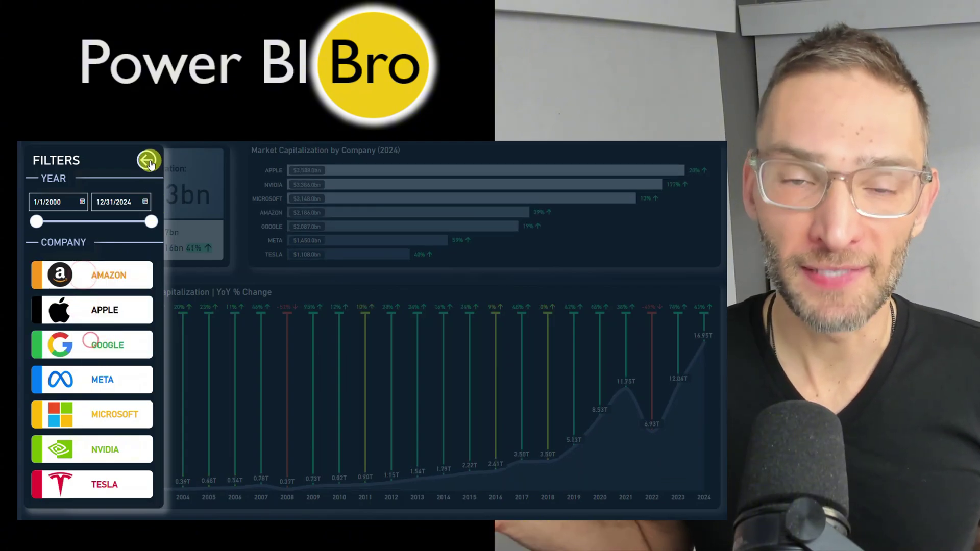
Demonstrate closing and reopening the slide-out filters, and cross-filter the dashboard by Microsoft with the filters hidden.
{"action": "left_click", "coordinate": [147, 161]}
{"action": "left_click", "coordinate": [41, 166]}
{"action": "left_click", "coordinate": [151, 166]}
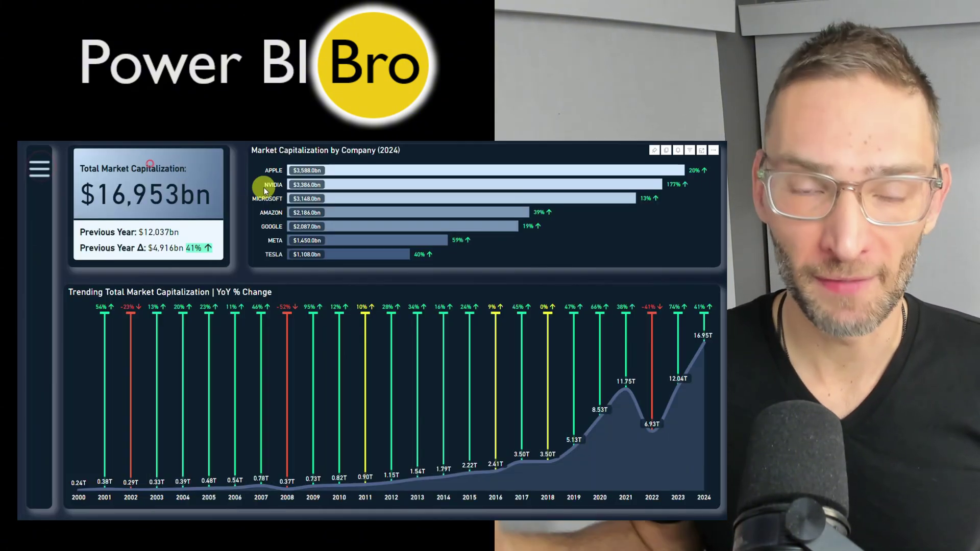
{"action": "left_click", "coordinate": [273, 198]}
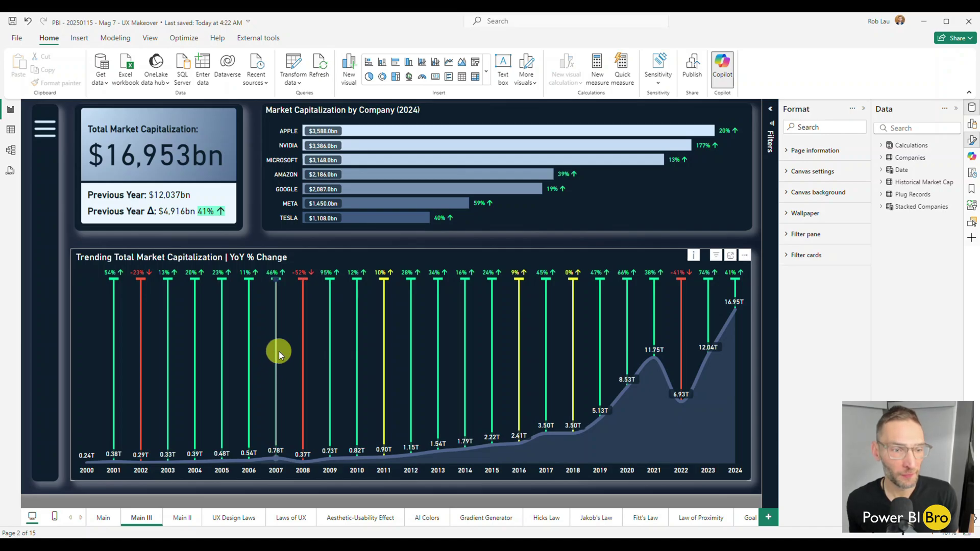
Inspect the yearly tooltips on the trend chart, and compare the original Main page with Main III.
{"action": "mouse_move", "coordinate": [278, 350]}
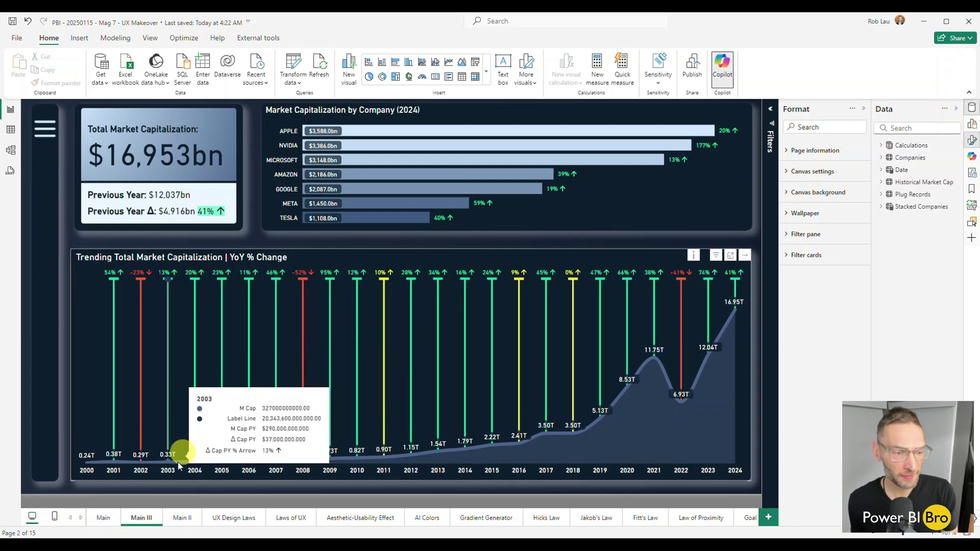
{"action": "left_click", "coordinate": [103, 518]}
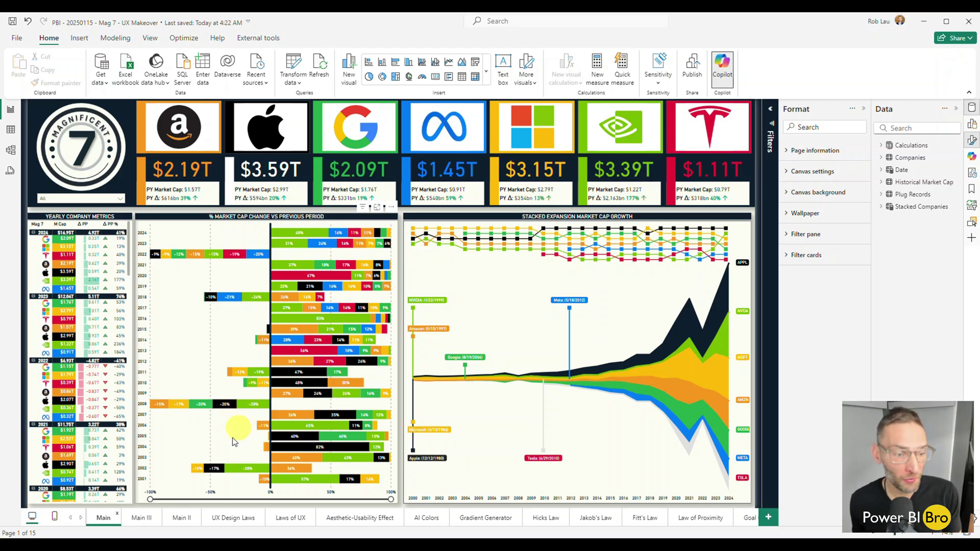
{"action": "left_click", "coordinate": [145, 518]}
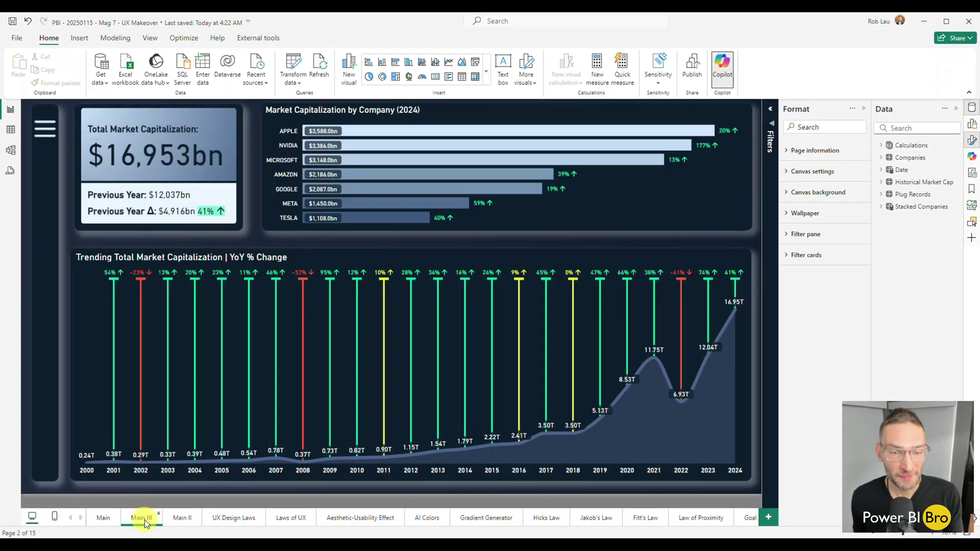
Show and hide the slide-out filters on Main III, and toggle the Apple selection in the company bar chart.
{"action": "left_click", "coordinate": [49, 130]}
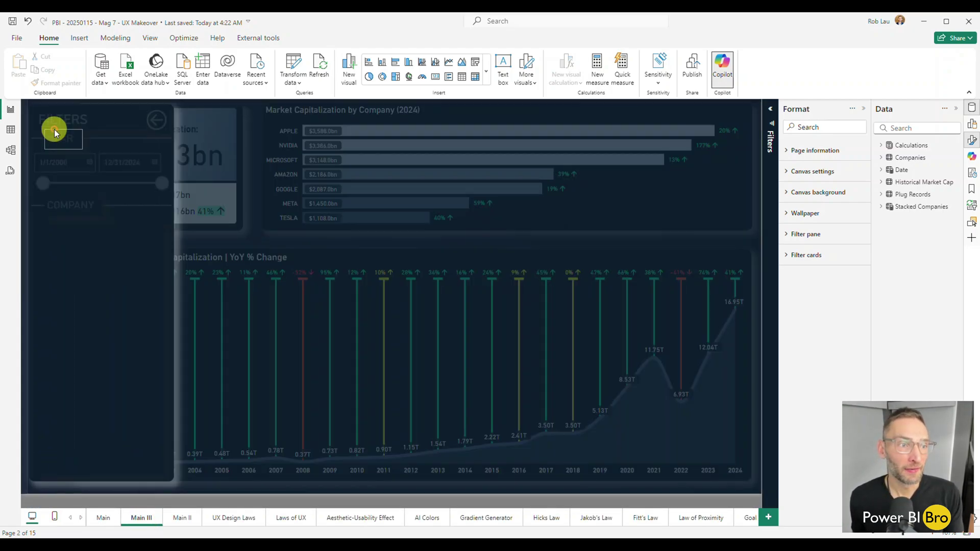
{"action": "left_click", "coordinate": [157, 120]}
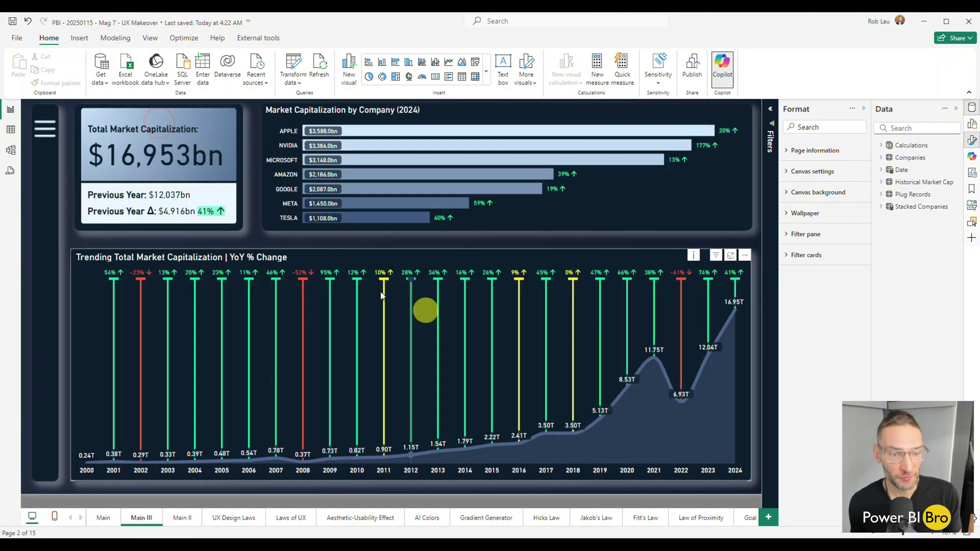
{"action": "left_click", "coordinate": [295, 131]}
{"action": "left_click", "coordinate": [295, 130]}
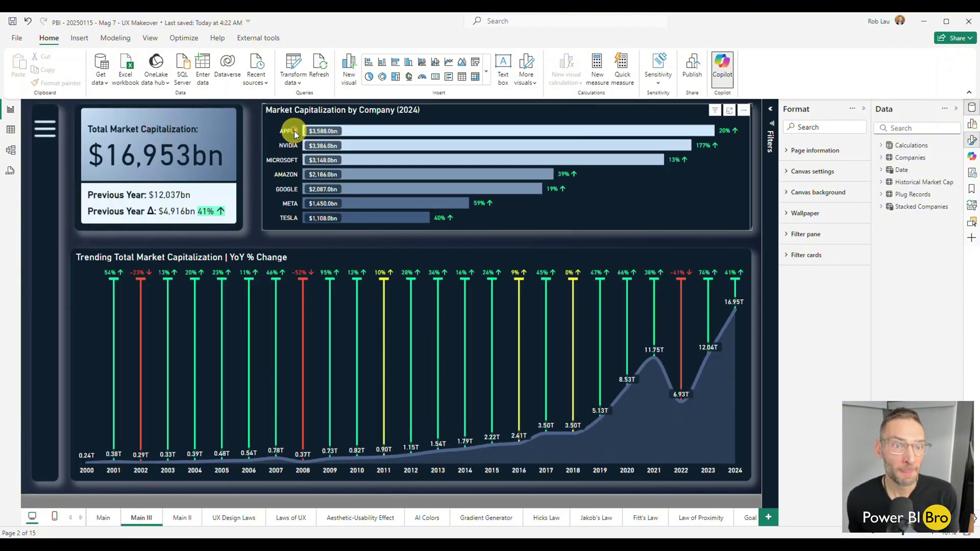
Show the Main II page, hide its filters, and inspect Microsoft and Apple in the market cap distribution treemap.
{"action": "left_click", "coordinate": [179, 518]}
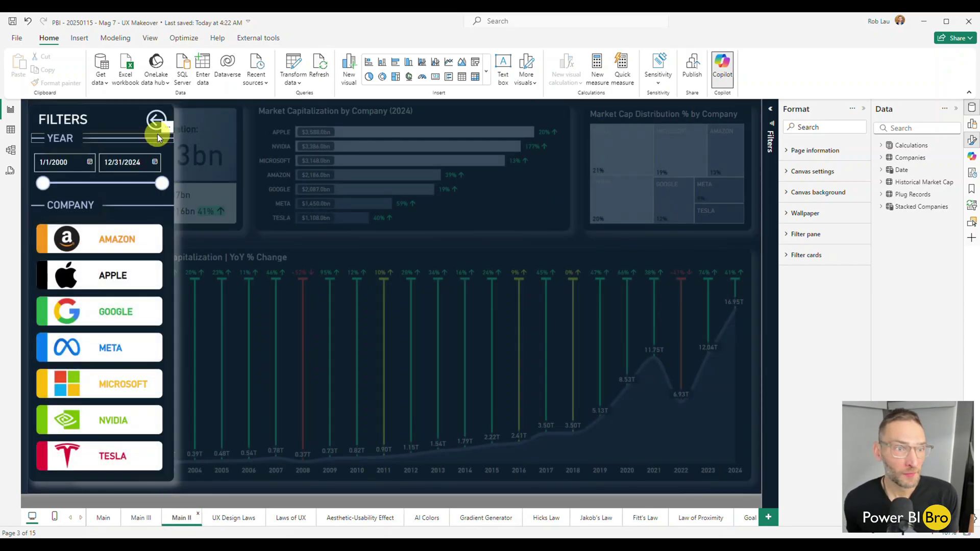
{"action": "left_click", "coordinate": [155, 121]}
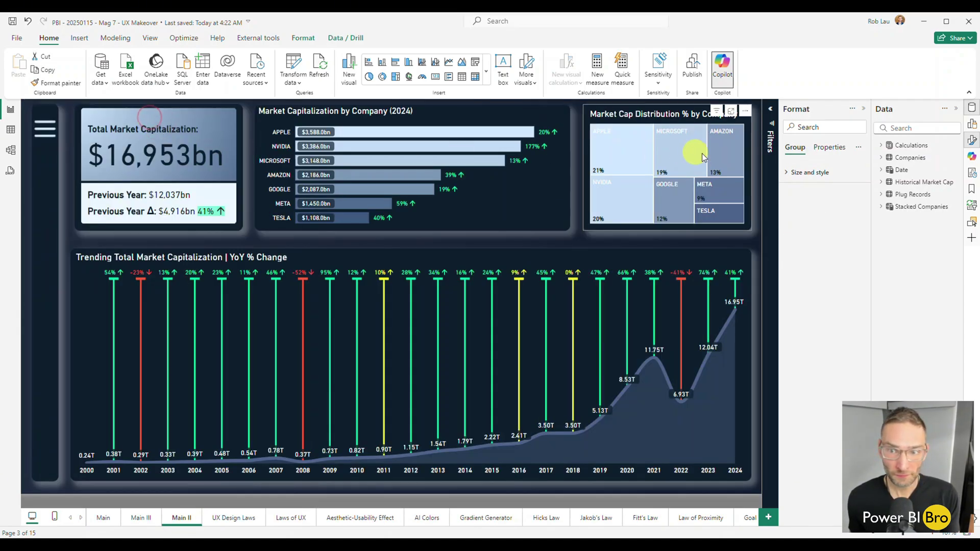
{"action": "mouse_move", "coordinate": [684, 171]}
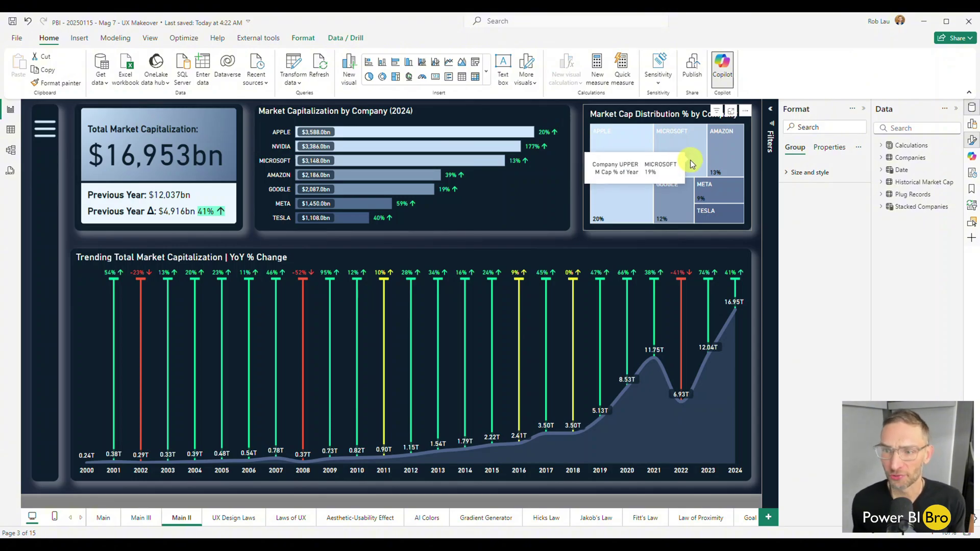
{"action": "mouse_move", "coordinate": [642, 148]}
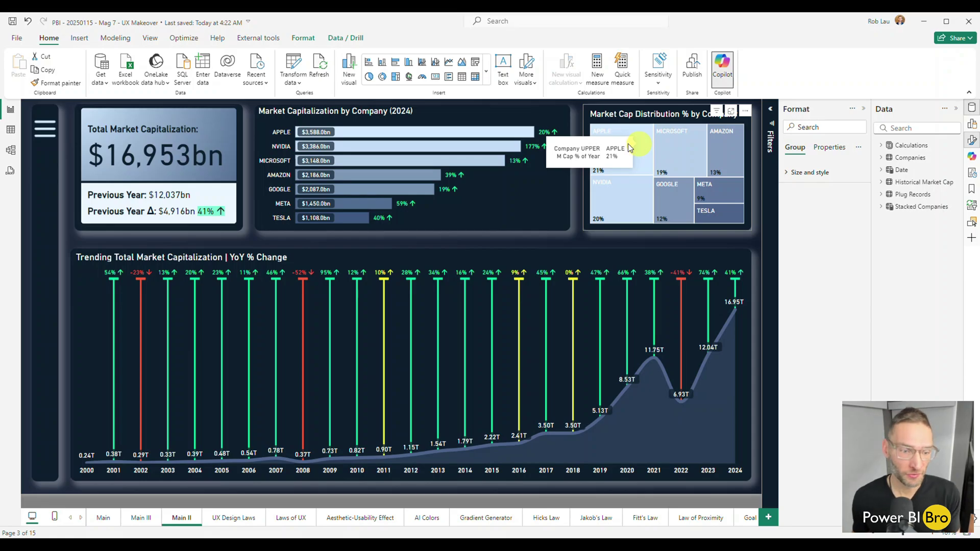
Review the UX Design Laws page, and compare the Main III redesign with the original Main page.
{"action": "left_click", "coordinate": [235, 518]}
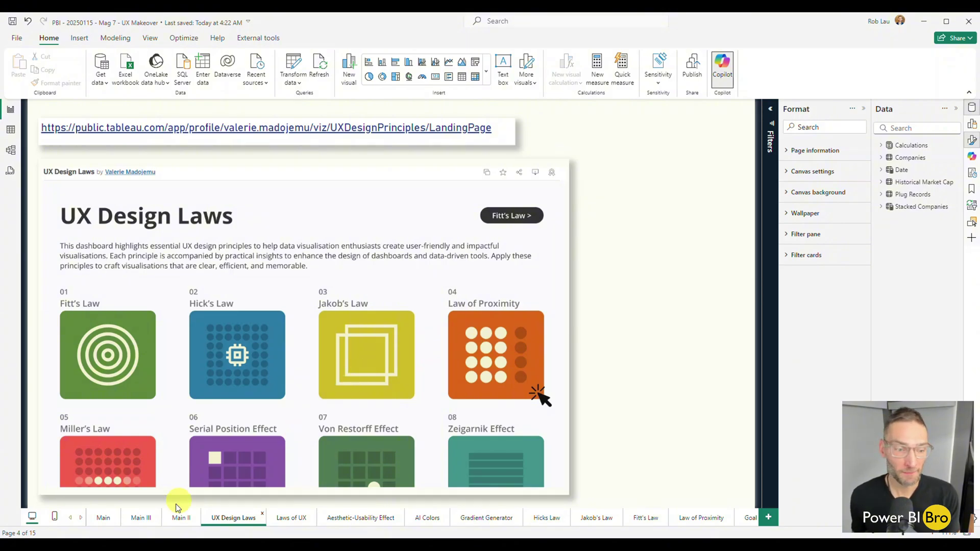
{"action": "left_click", "coordinate": [139, 521]}
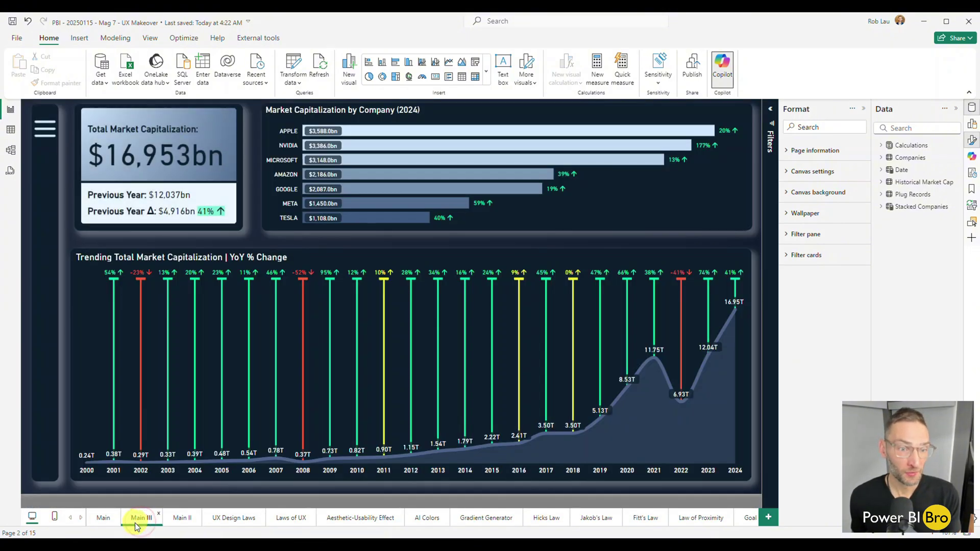
{"action": "left_click", "coordinate": [100, 523]}
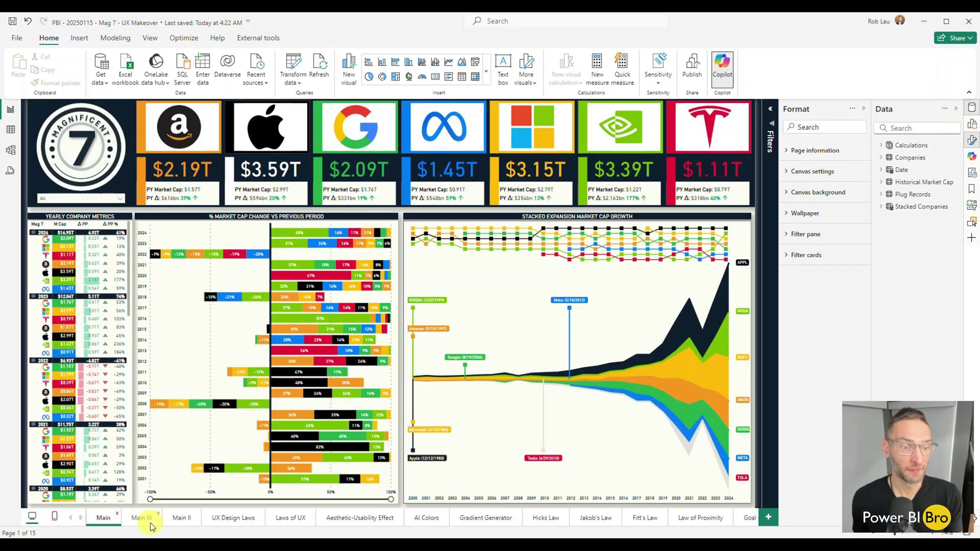
{"action": "left_click", "coordinate": [150, 523]}
Review the Laws of UX and Aesthetic-Usability Effect pages, and return to the original Main page.
{"action": "left_click", "coordinate": [301, 522]}
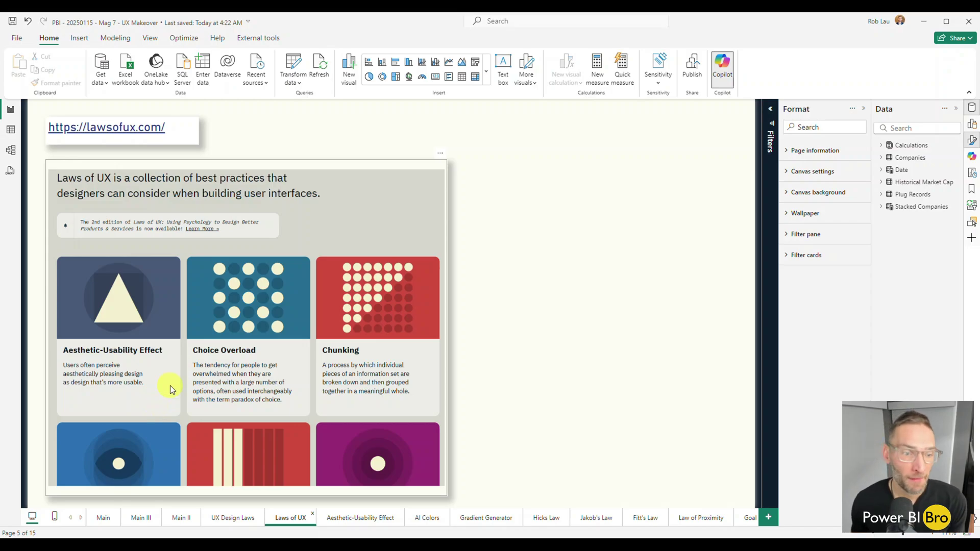
{"action": "left_click", "coordinate": [349, 518]}
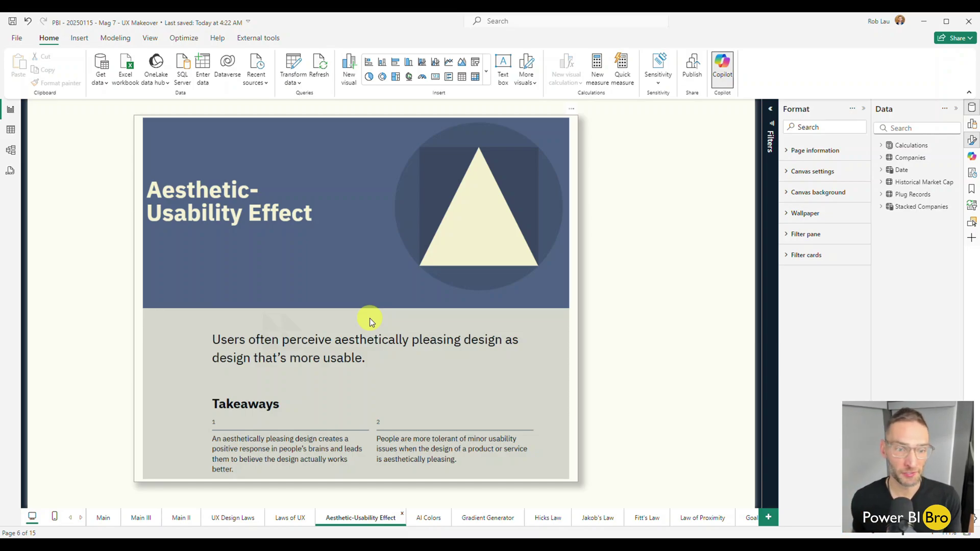
{"action": "left_click", "coordinate": [101, 519]}
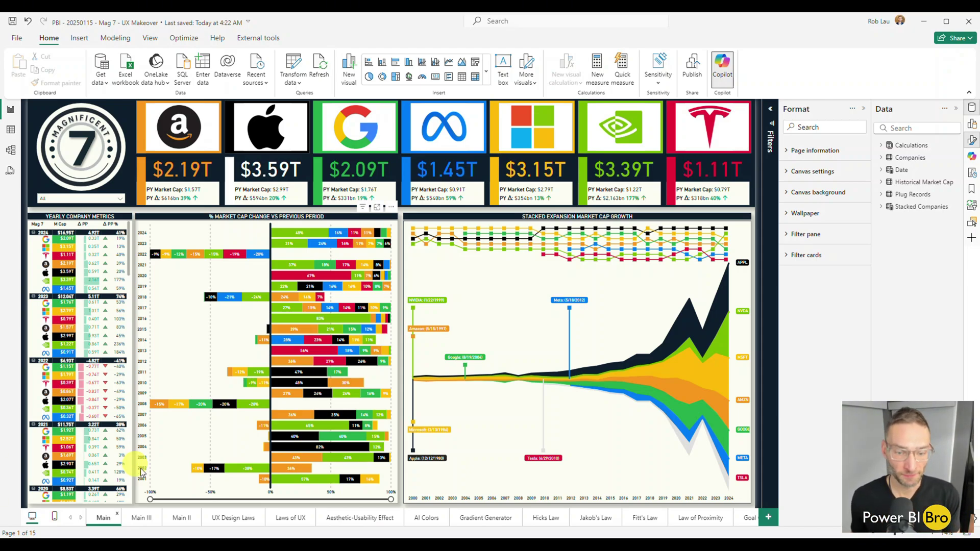
Review the palette reference on the AI Colors page, and inspect the 2013 tooltip in the Main III trend chart.
{"action": "left_click", "coordinate": [421, 518]}
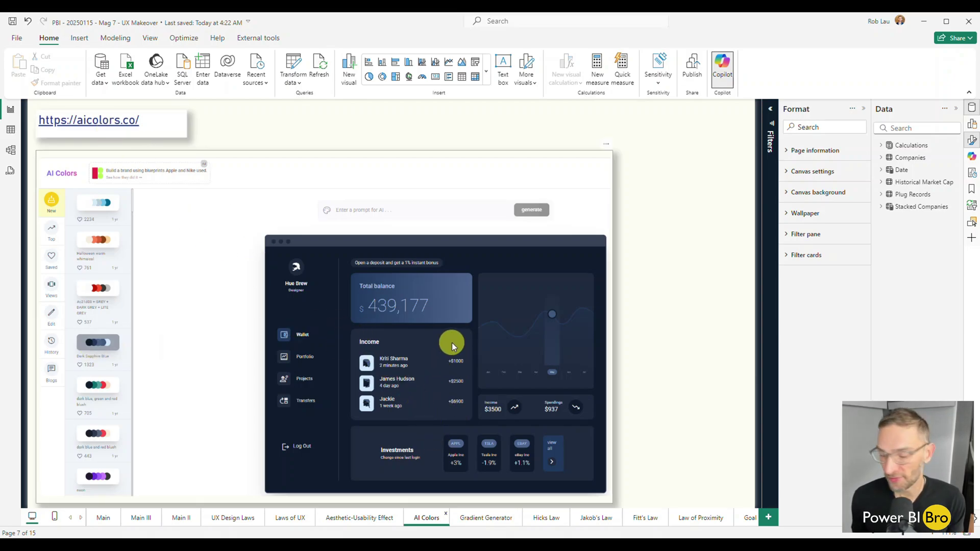
{"action": "left_click", "coordinate": [139, 523]}
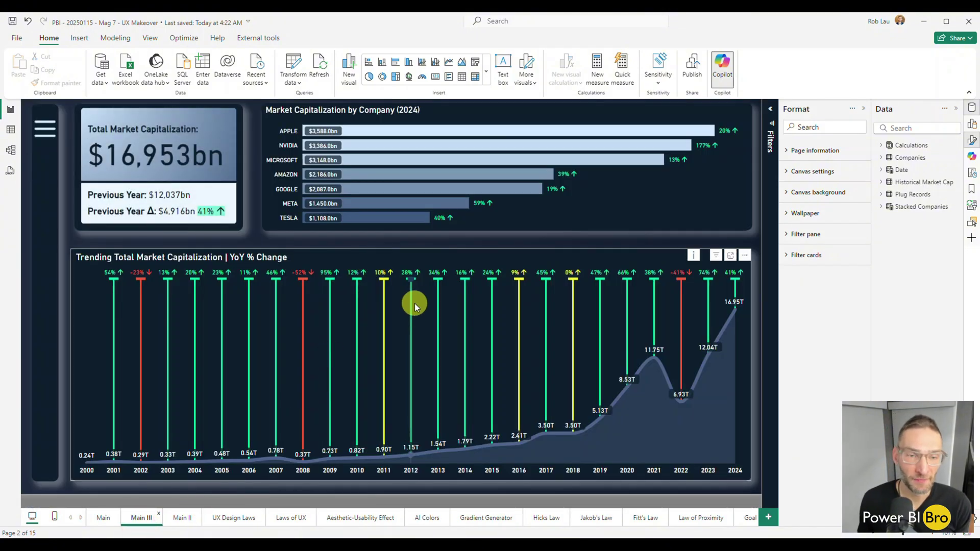
{"action": "mouse_move", "coordinate": [414, 303]}
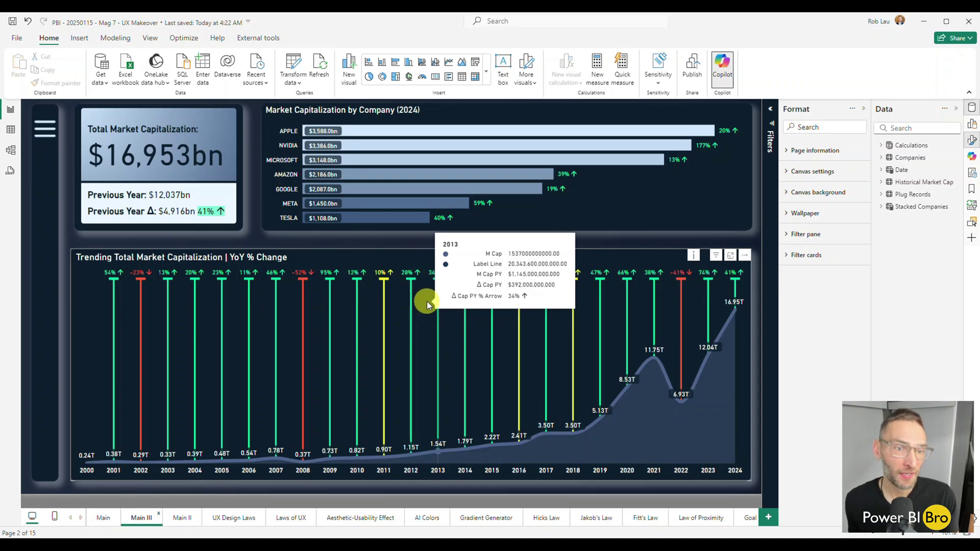
{"action": "mouse_move", "coordinate": [427, 285]}
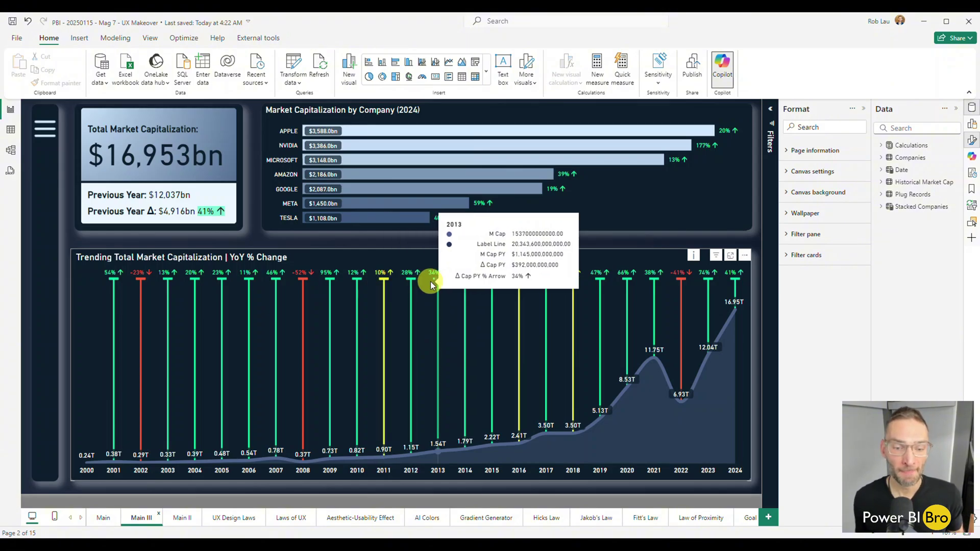
Review the AI Colors page once more, and show the Gradient Generator page.
{"action": "left_click", "coordinate": [497, 522]}
{"action": "left_click", "coordinate": [418, 519]}
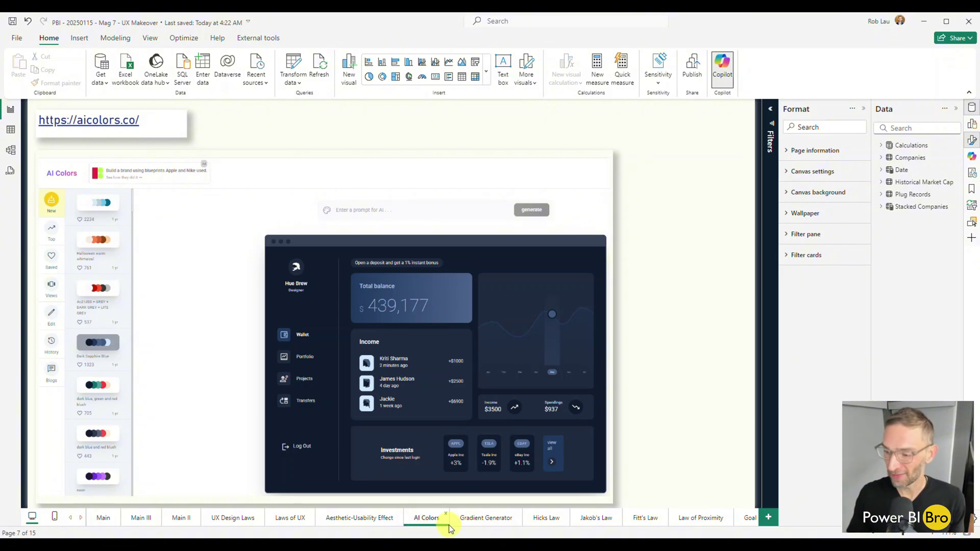
{"action": "left_click", "coordinate": [475, 518]}
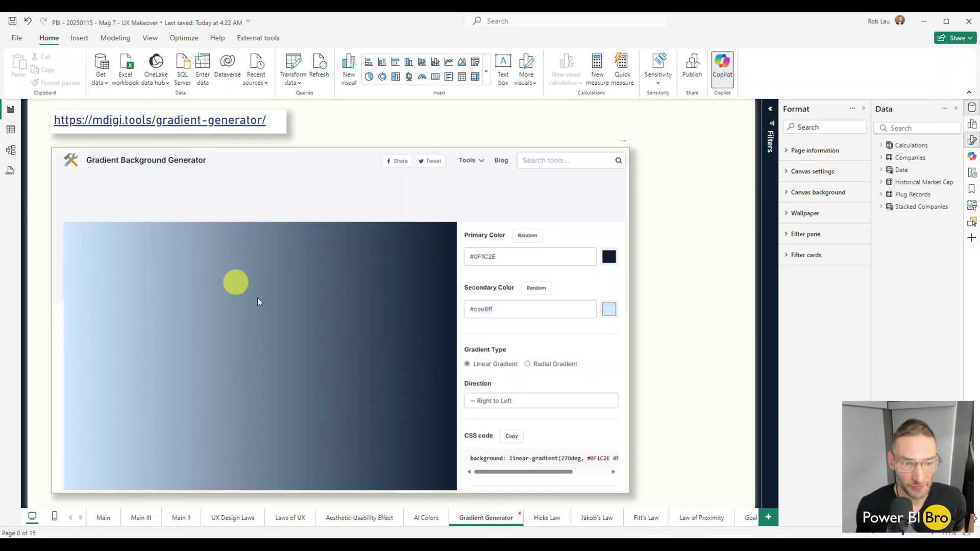
Compare the styling of the Main III page with the gradient on the Gradient Generator page.
{"action": "left_click", "coordinate": [145, 516]}
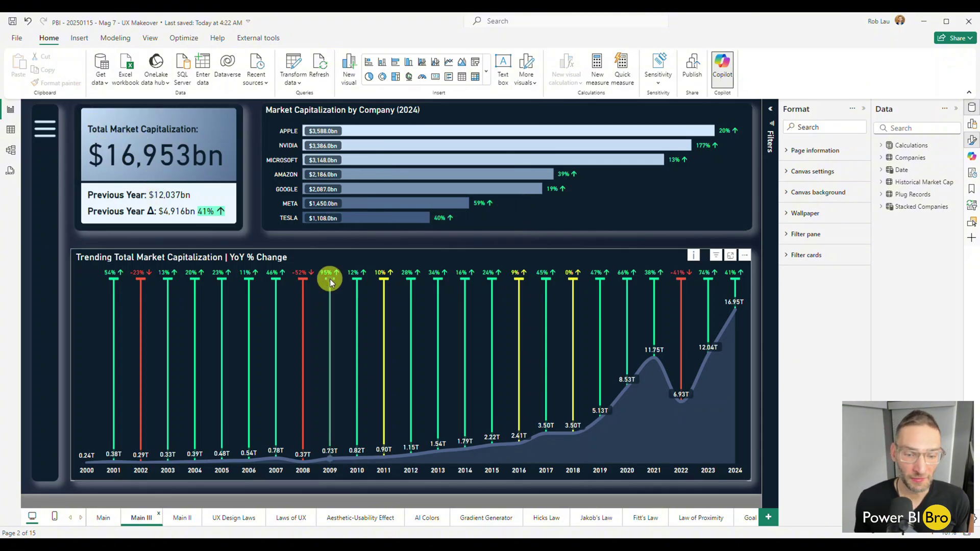
{"action": "left_click", "coordinate": [487, 518]}
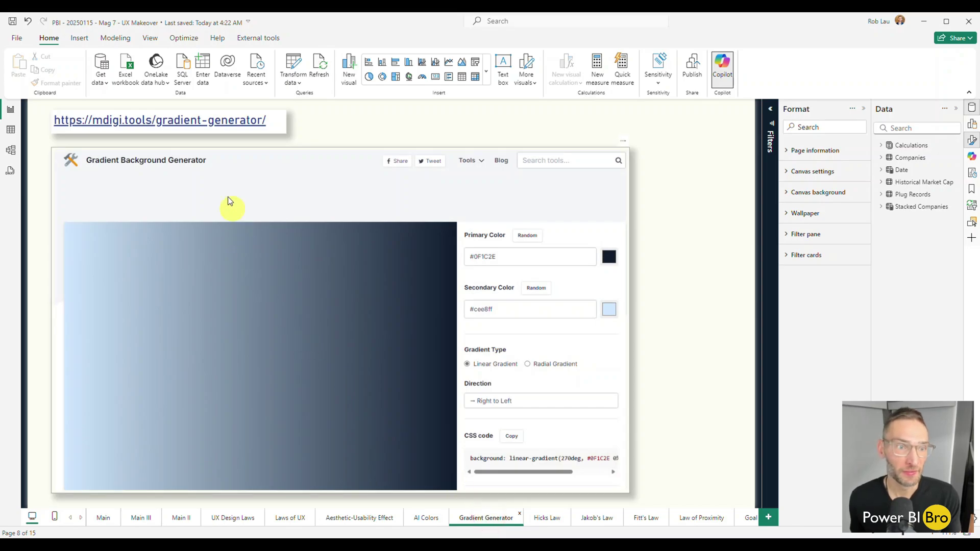
{"action": "left_click", "coordinate": [342, 202]}
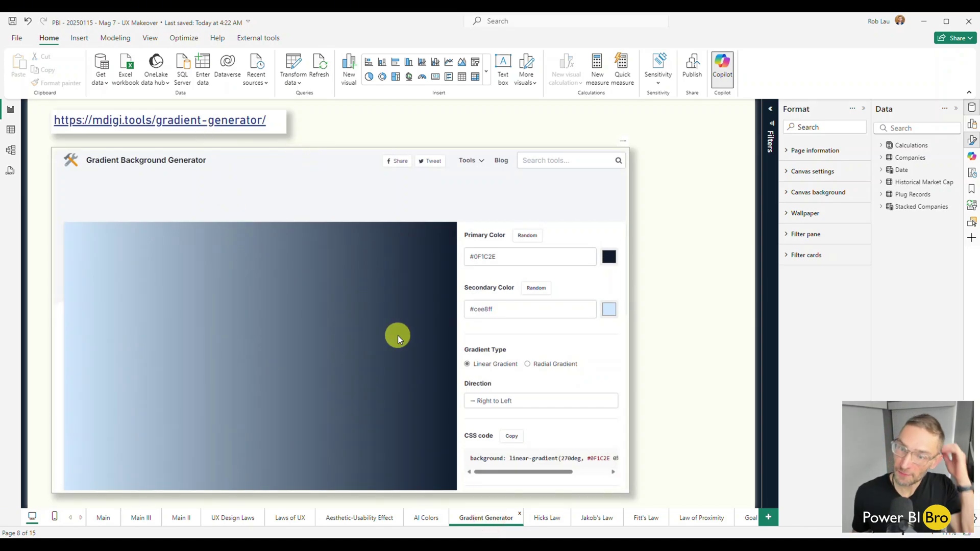
Revisit the Aesthetic-Usability Effect and Laws of UX pages alongside the original Main page.
{"action": "left_click", "coordinate": [367, 517]}
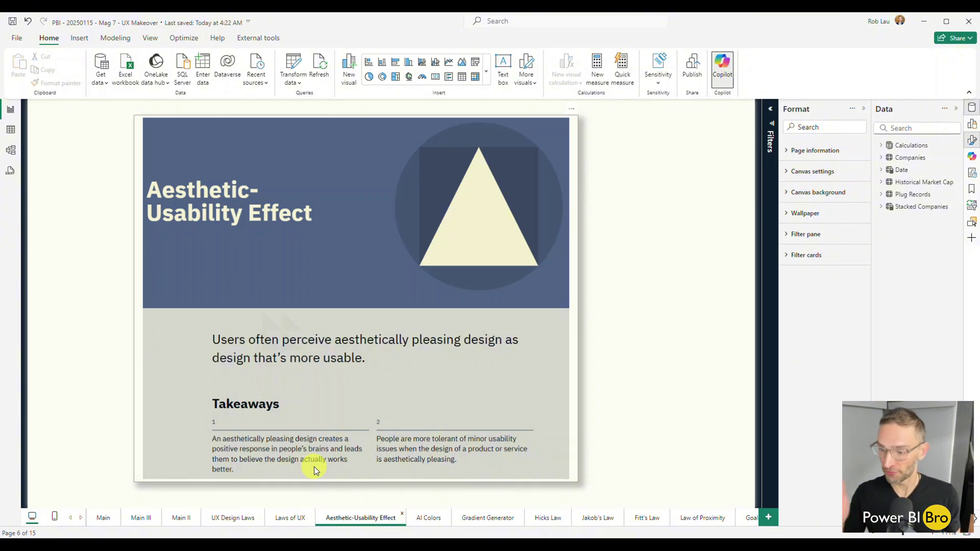
{"action": "left_click", "coordinate": [104, 518]}
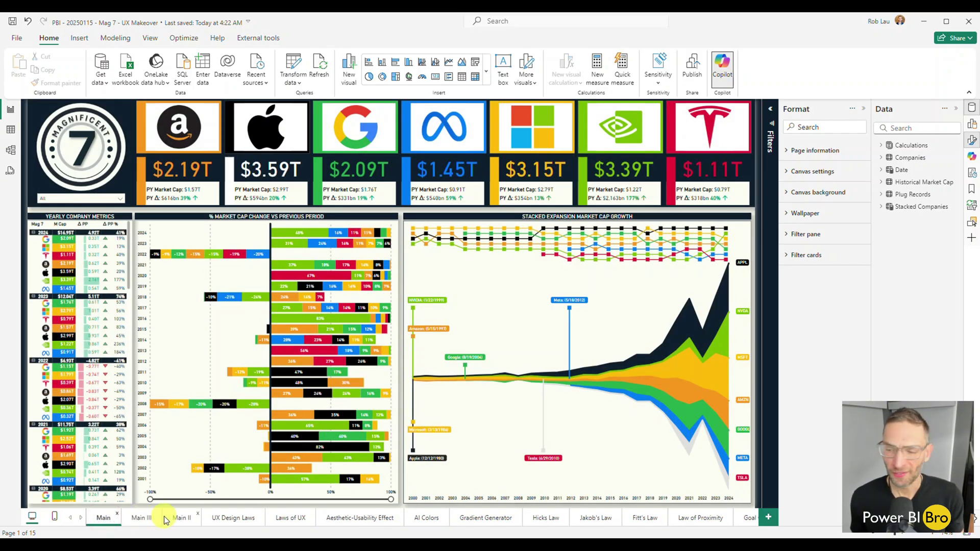
{"action": "left_click", "coordinate": [277, 520]}
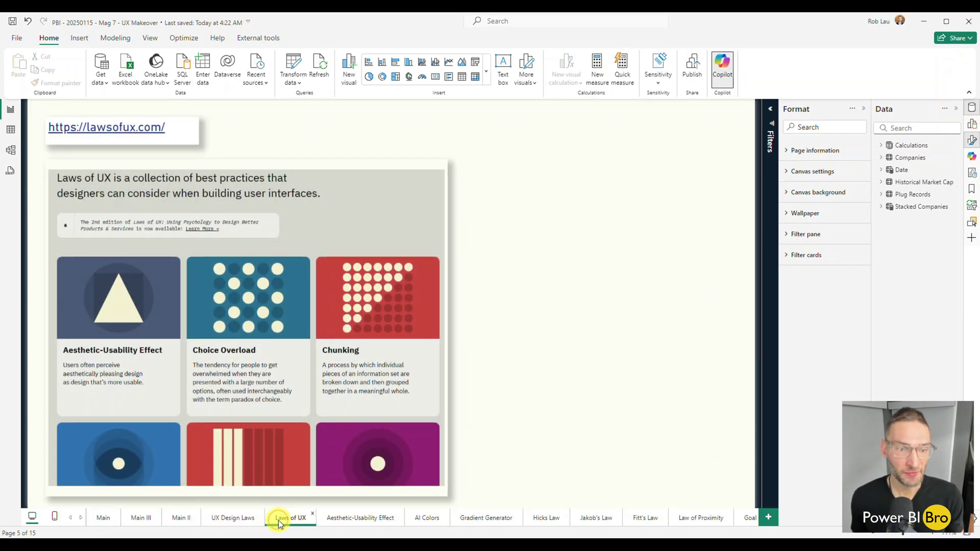
{"action": "left_click", "coordinate": [360, 518]}
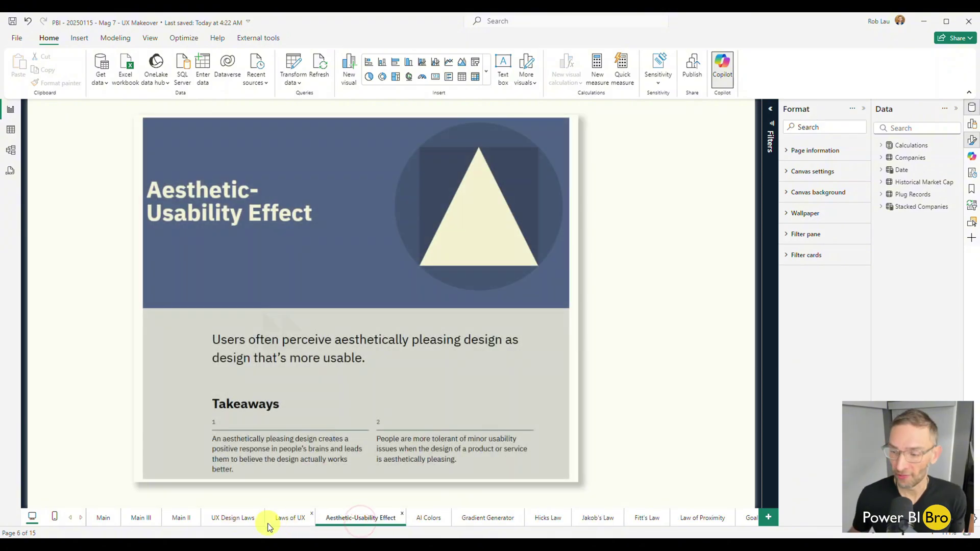
Review the Hick's Law page and compare the original Main page with the redesigned Main III page.
{"action": "left_click", "coordinate": [549, 519]}
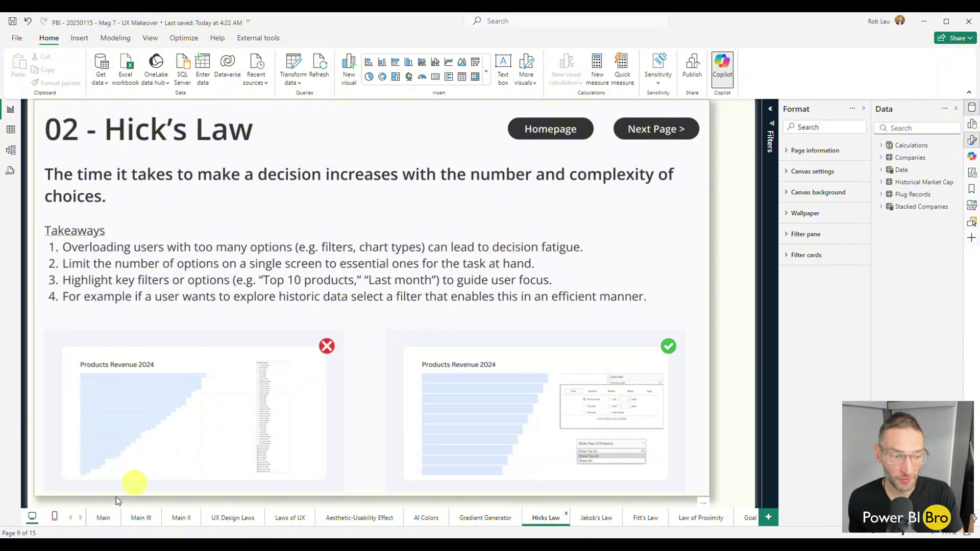
{"action": "left_click", "coordinate": [102, 518]}
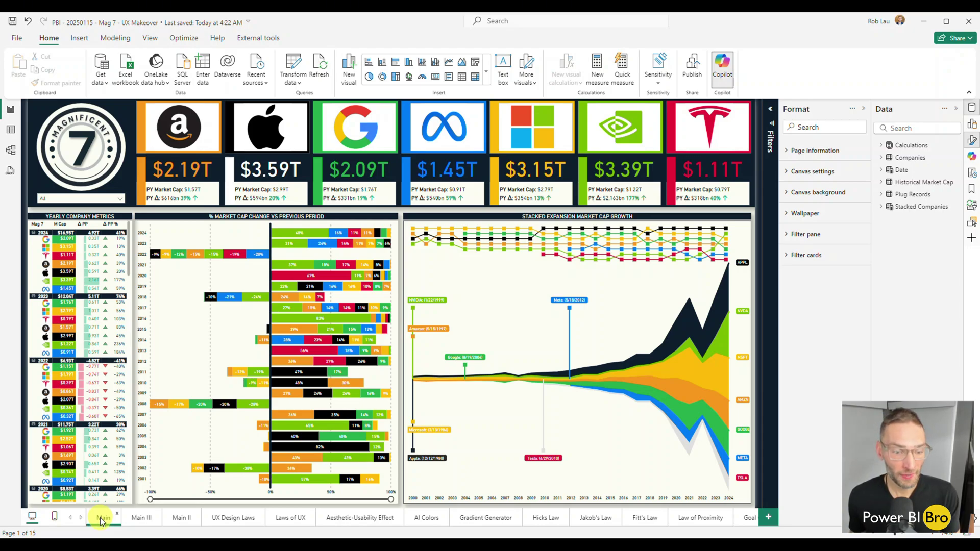
{"action": "left_click", "coordinate": [100, 518]}
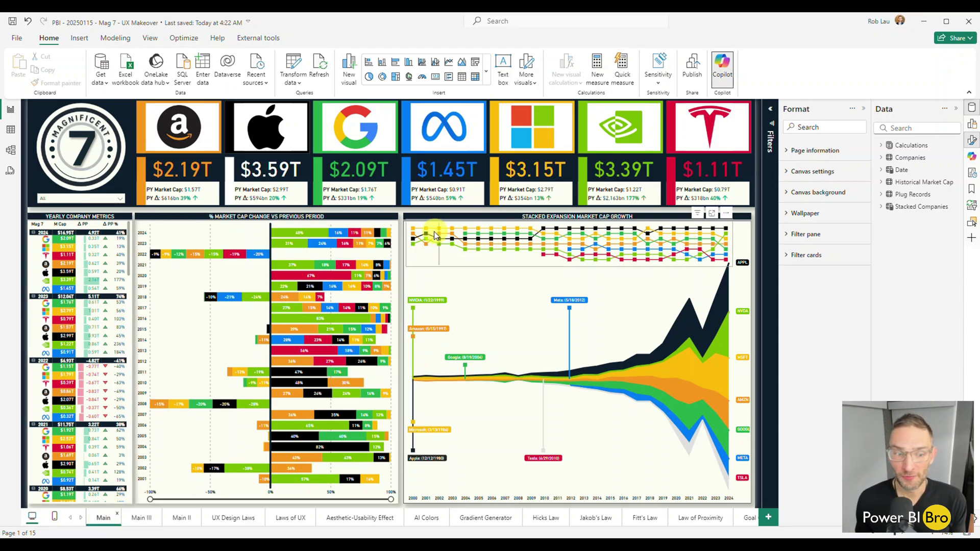
{"action": "left_click", "coordinate": [141, 521]}
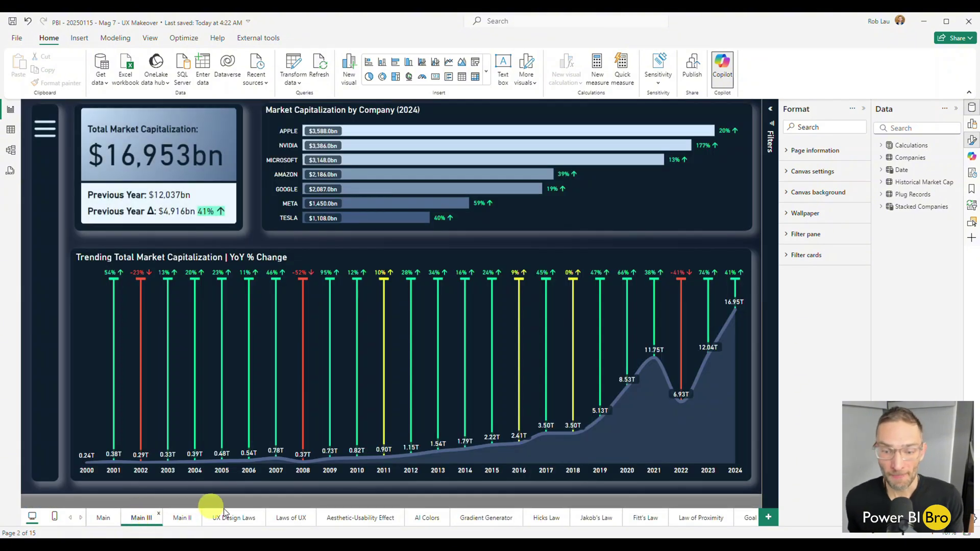
Review the Jakob's Law and Hick's Law pages, and compare Main with the NVIDIA bar's tooltip on Main III.
{"action": "left_click", "coordinate": [593, 517]}
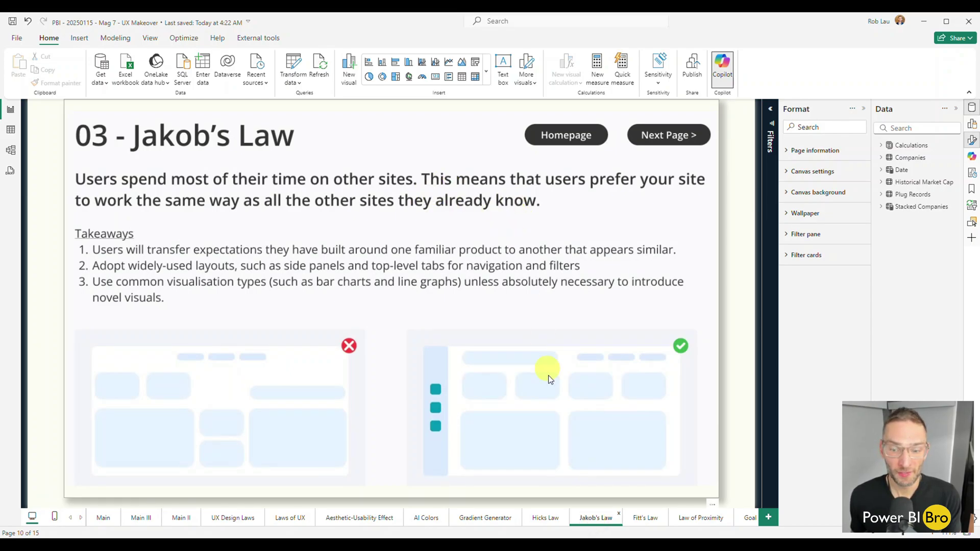
{"action": "left_click", "coordinate": [545, 519]}
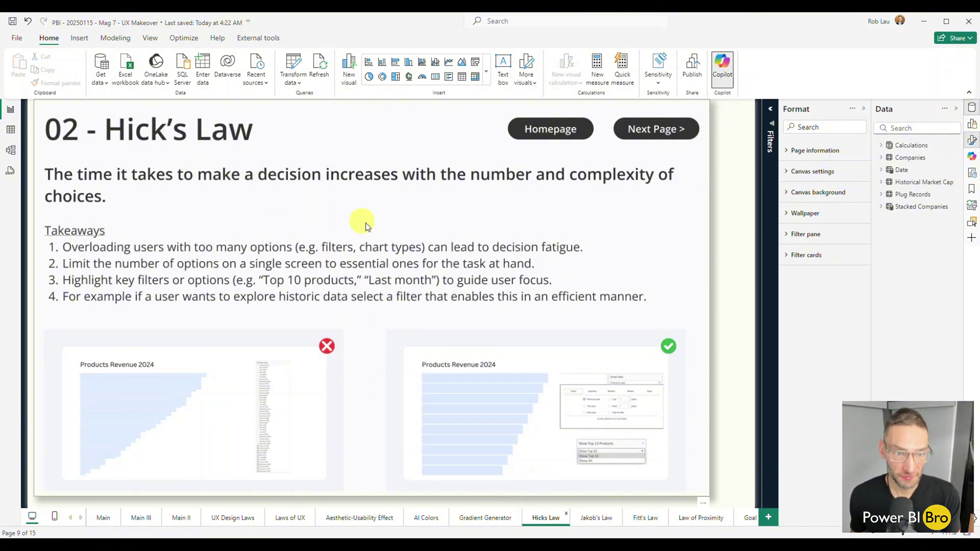
{"action": "left_click", "coordinate": [104, 519]}
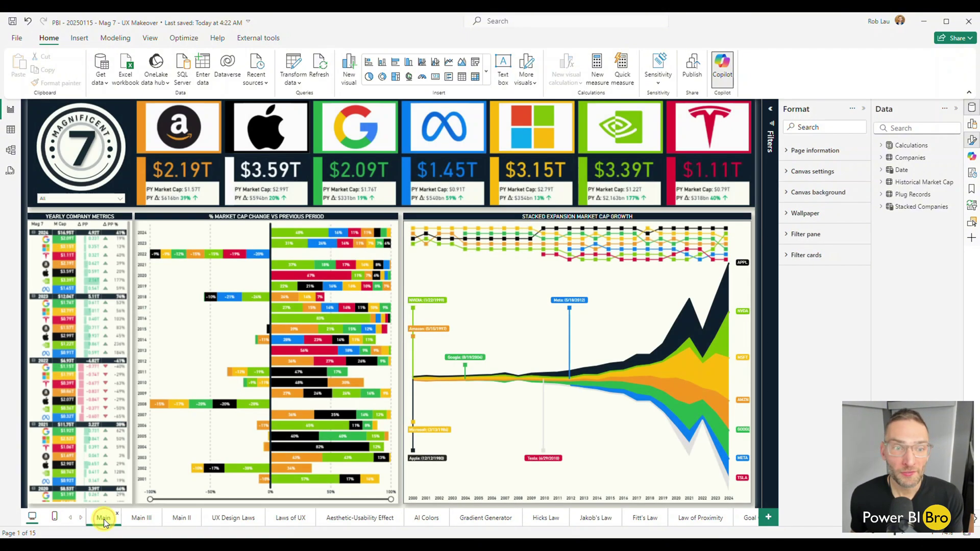
{"action": "left_click", "coordinate": [145, 521]}
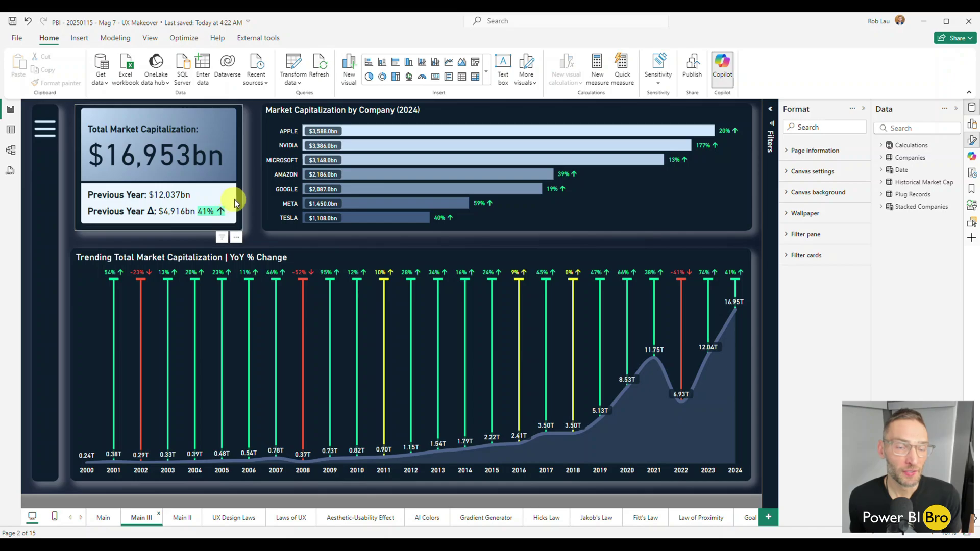
{"action": "mouse_move", "coordinate": [310, 147]}
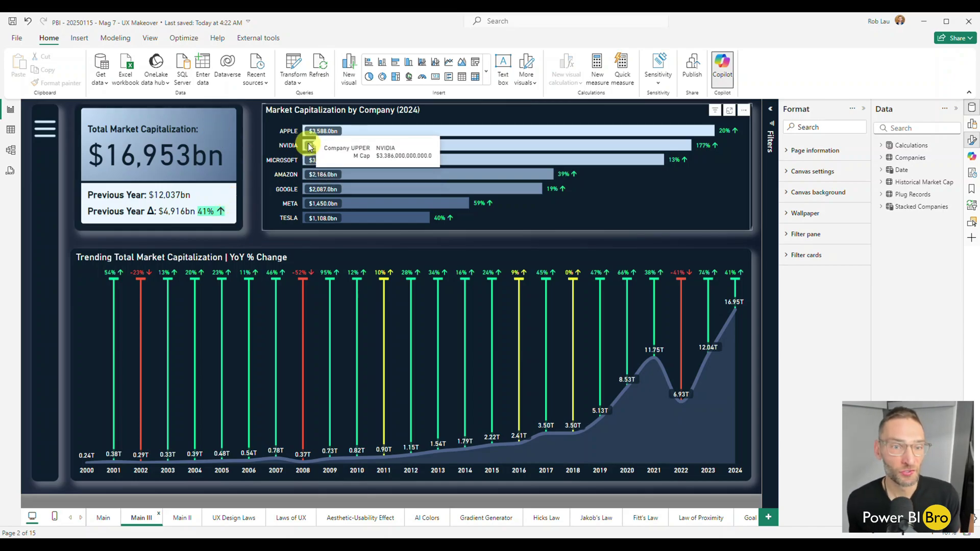
Compare the Main page's charts with the Main III page's total market cap card and company bar chart.
{"action": "left_click", "coordinate": [104, 517]}
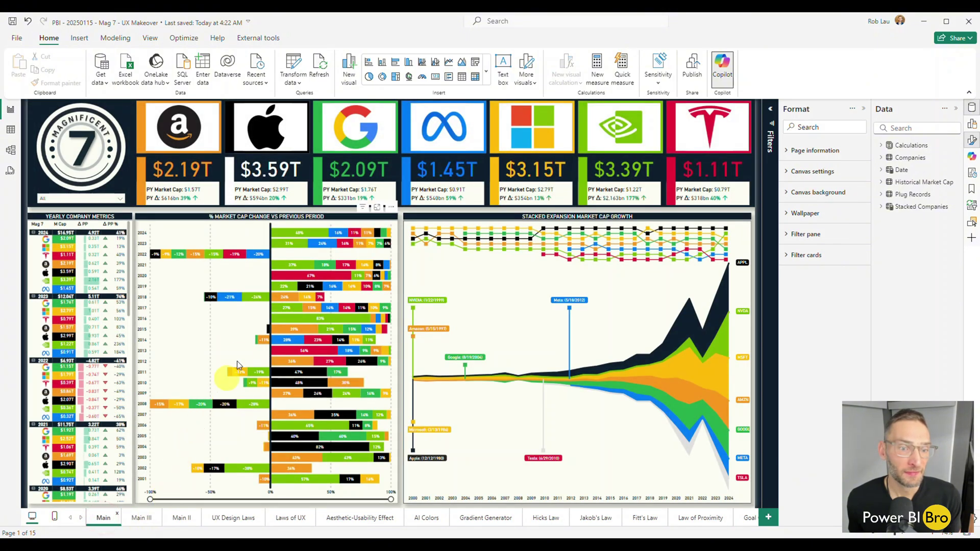
{"action": "left_click", "coordinate": [137, 522]}
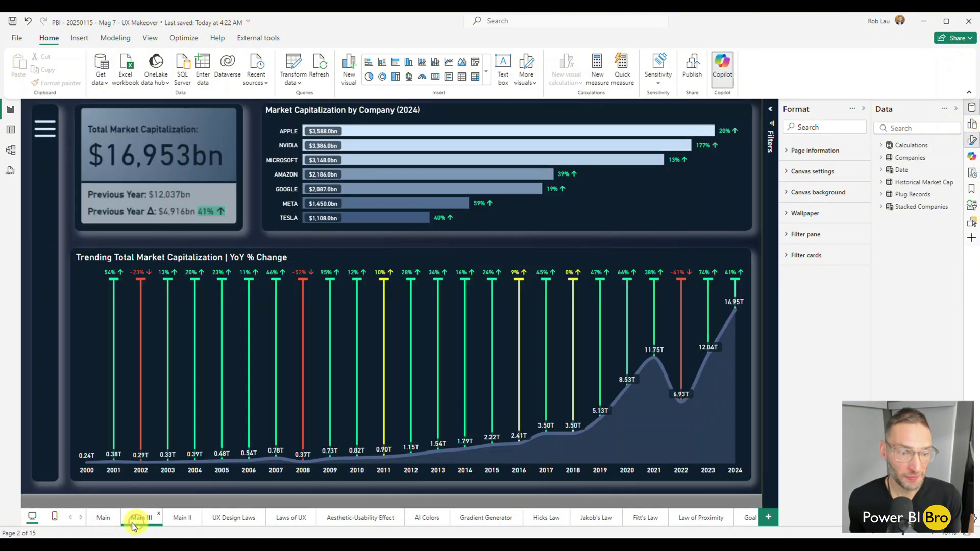
{"action": "left_click", "coordinate": [104, 521]}
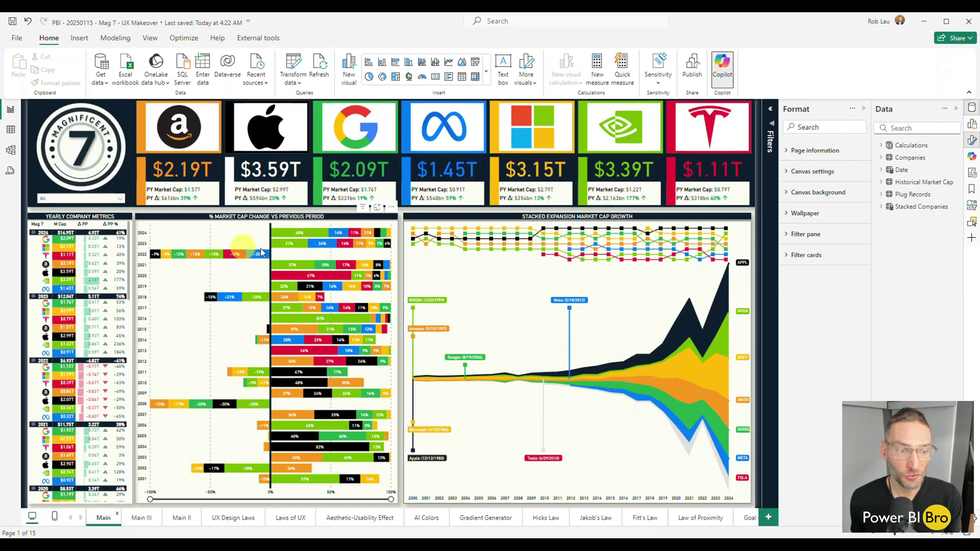
{"action": "left_click", "coordinate": [139, 519]}
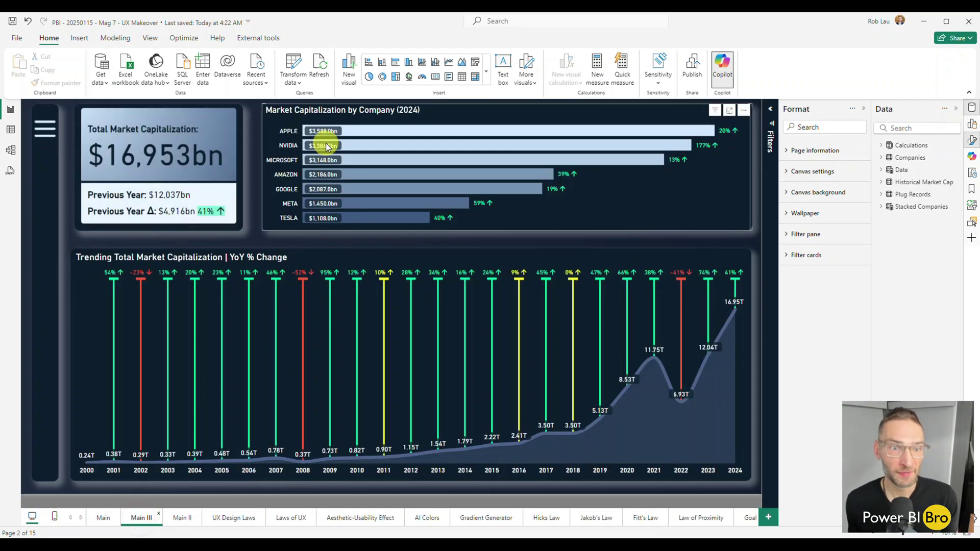
{"action": "left_click", "coordinate": [187, 154]}
{"action": "left_click", "coordinate": [344, 123]}
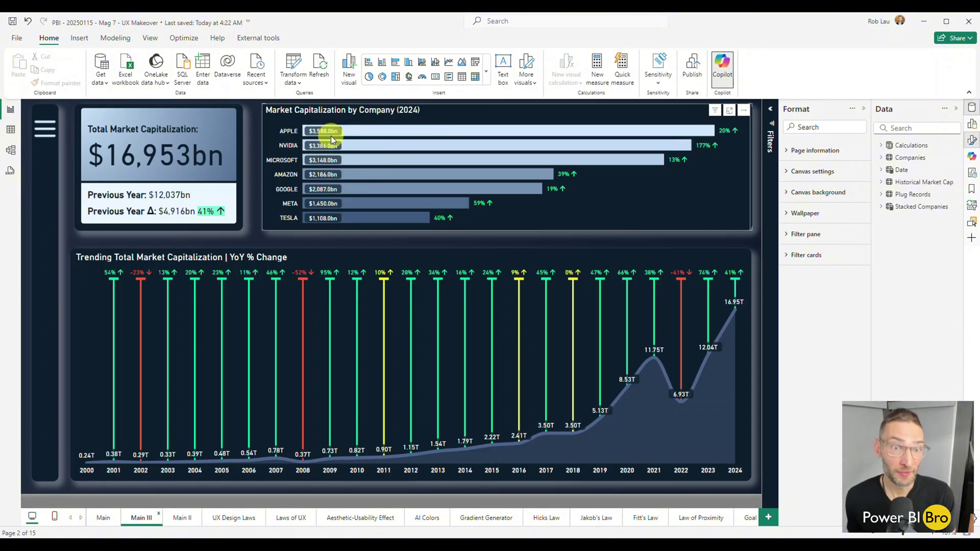
{"action": "left_click", "coordinate": [105, 517]}
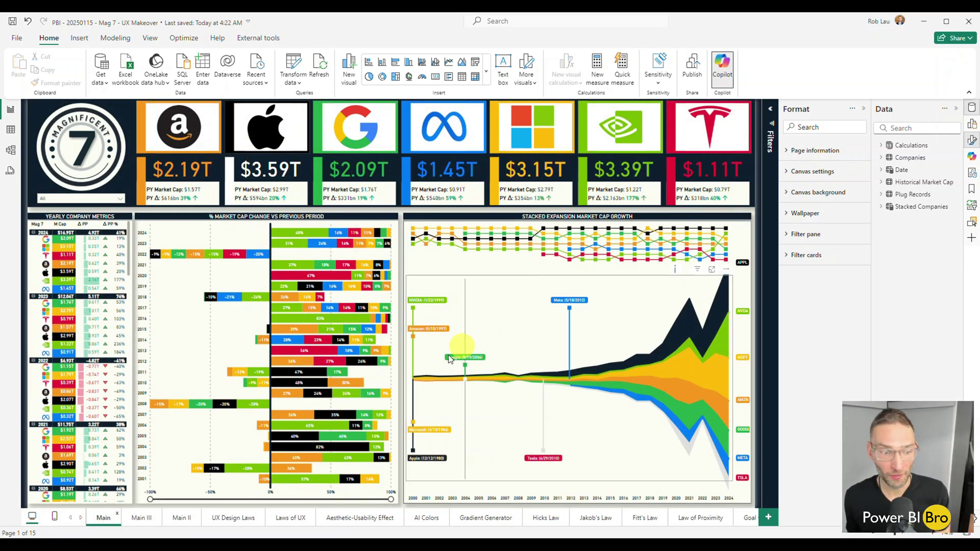
{"action": "left_click", "coordinate": [143, 518]}
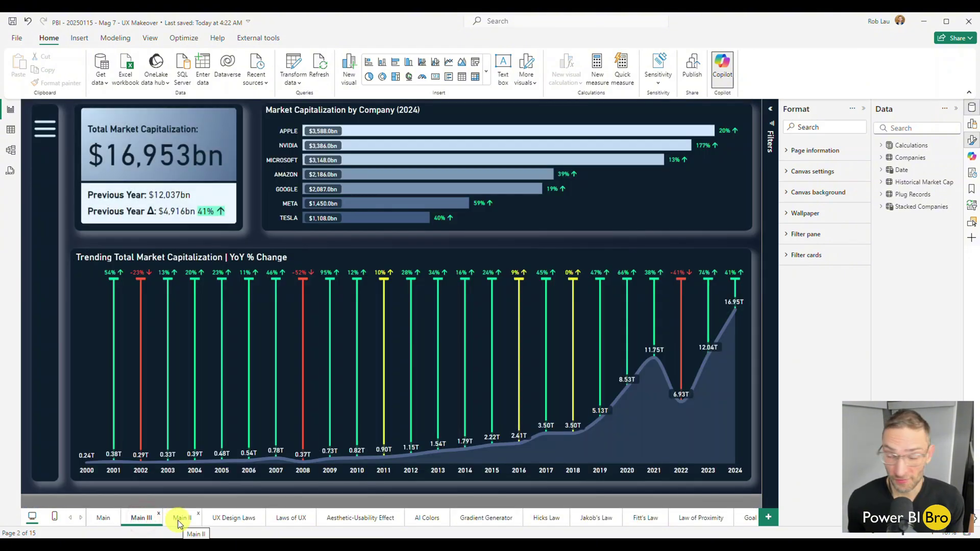
Review the takeaways on the Hick's Law and Jakob's Law pages, and return to the Main III page.
{"action": "left_click", "coordinate": [482, 517]}
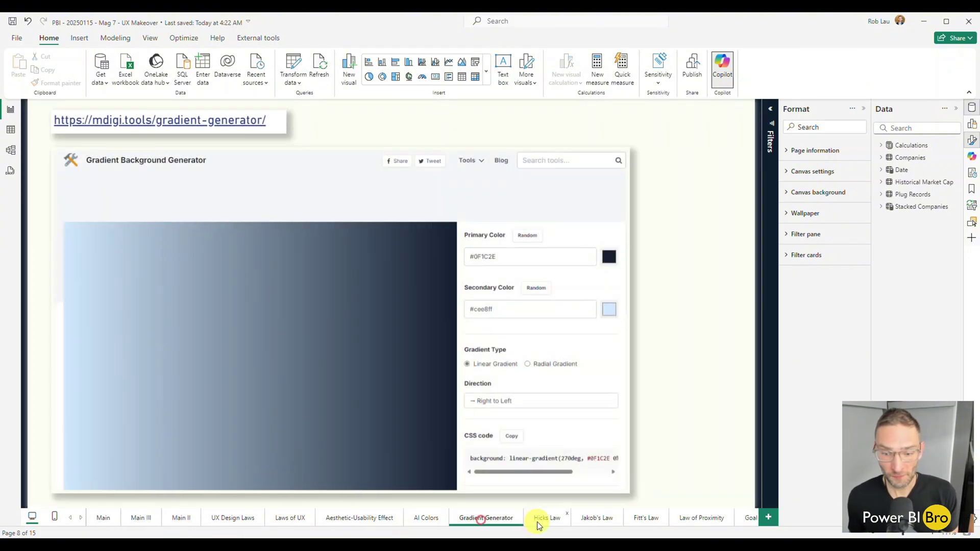
{"action": "left_click", "coordinate": [537, 521]}
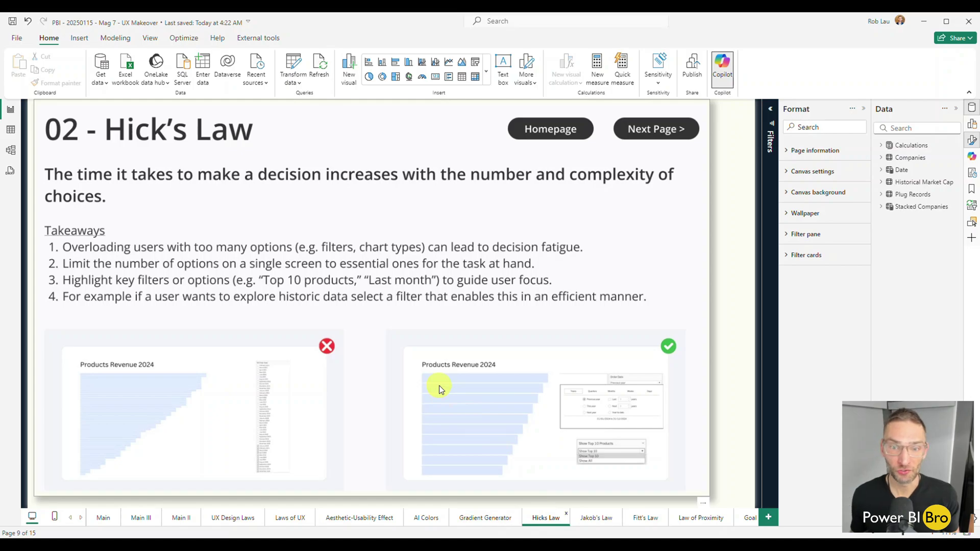
{"action": "left_click", "coordinate": [597, 518]}
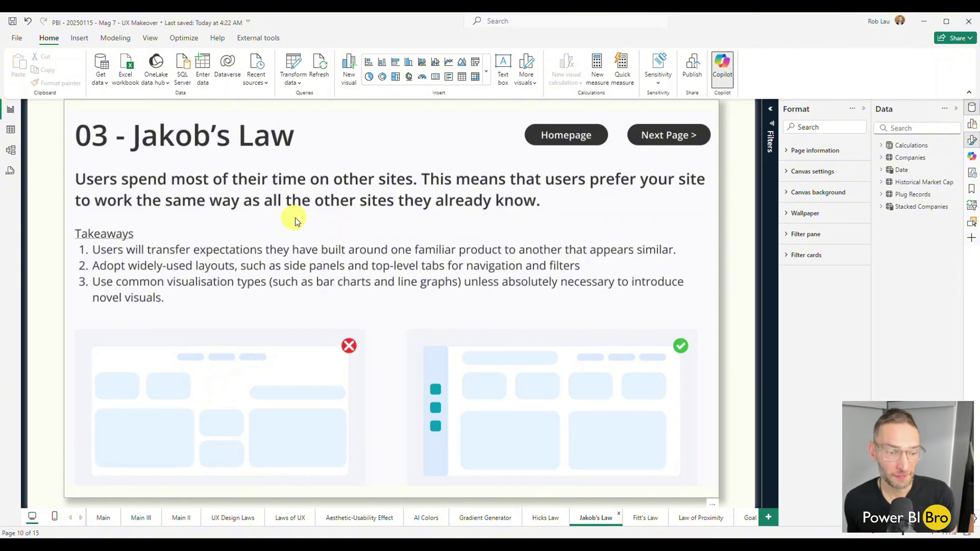
{"action": "left_click", "coordinate": [143, 518]}
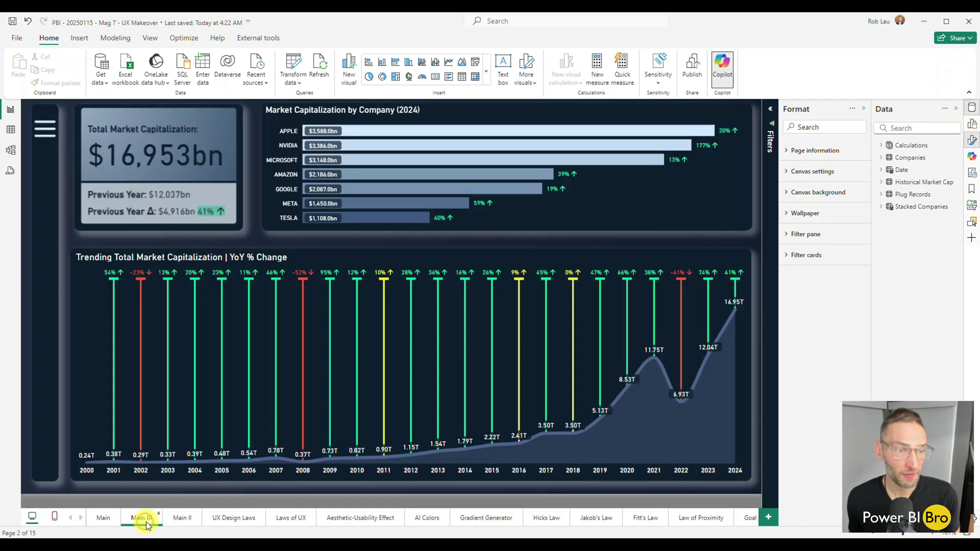
Open the report's filters overlay on Main III and exclude Amazon, Apple, Google and Meta in the company slicer.
{"action": "left_click", "coordinate": [54, 133], "text": "ctrl"}
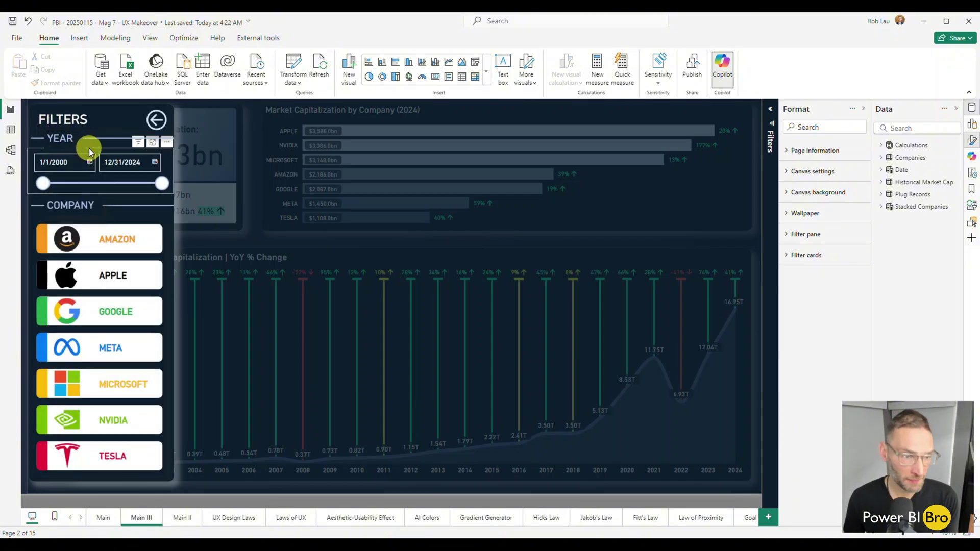
{"action": "left_click", "coordinate": [114, 146]}
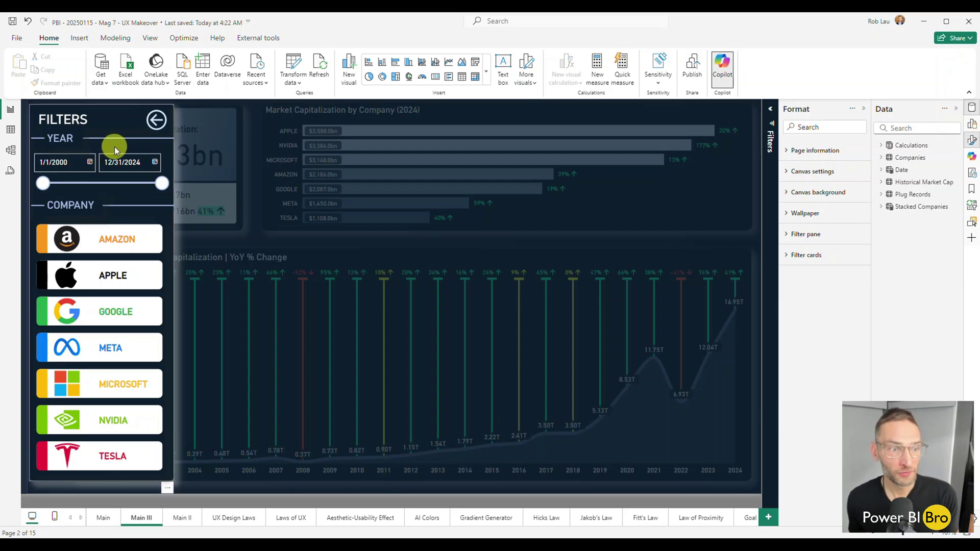
{"action": "left_click", "coordinate": [97, 238]}
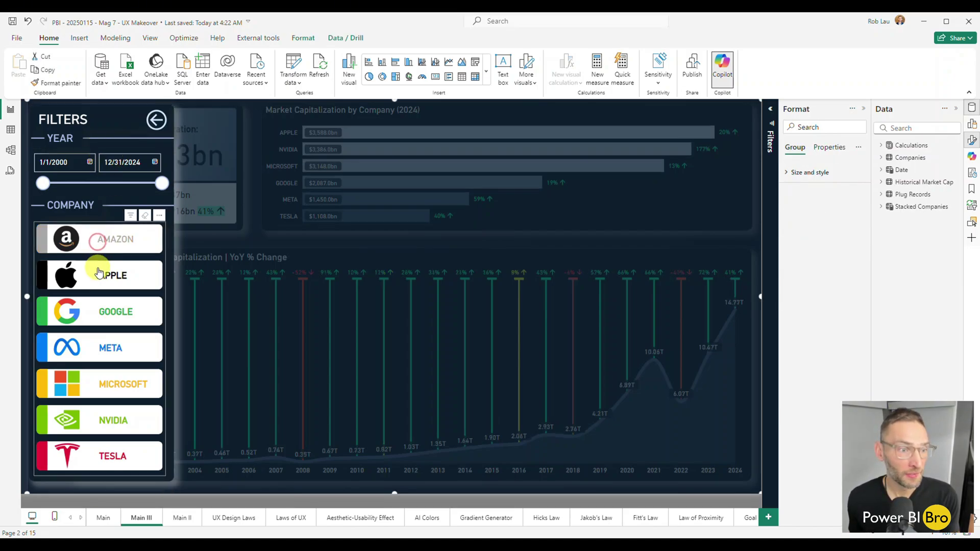
{"action": "left_click", "coordinate": [99, 274]}
{"action": "left_click", "coordinate": [101, 310]}
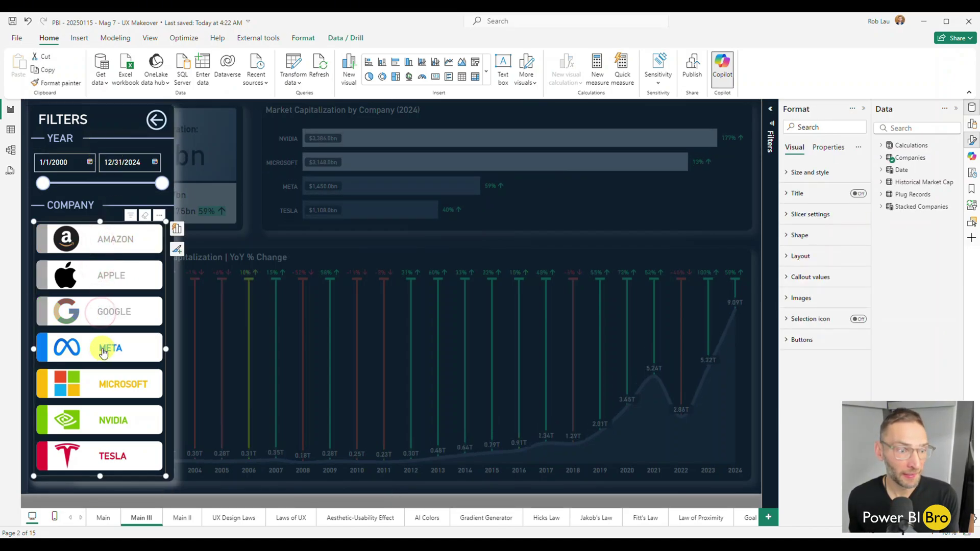
{"action": "left_click", "coordinate": [104, 351]}
Include Google, Apple, Amazon and Meta in the Main III company slicer again, and close the filters overlay.
{"action": "left_click", "coordinate": [103, 313]}
{"action": "left_click", "coordinate": [102, 275]}
{"action": "left_click", "coordinate": [103, 247]}
{"action": "left_click", "coordinate": [102, 349]}
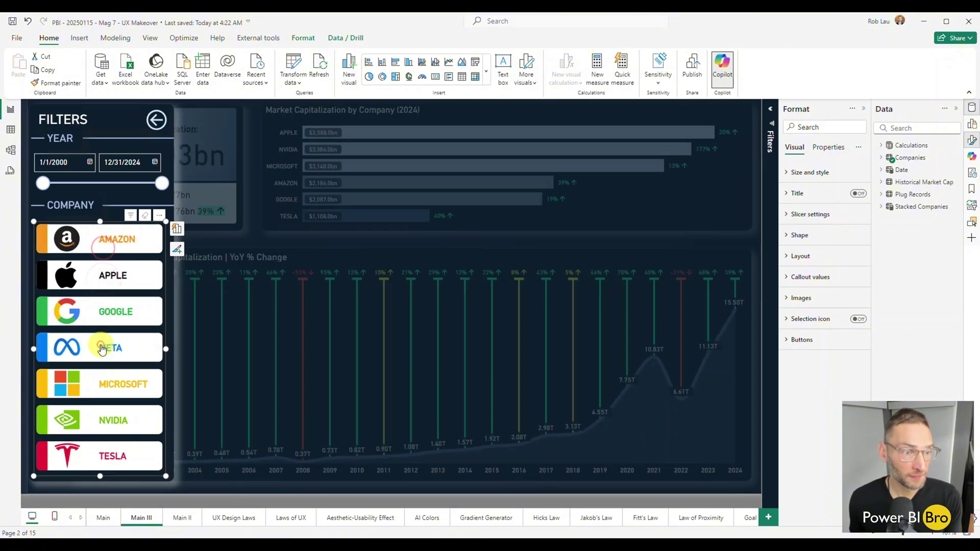
{"action": "left_click", "coordinate": [154, 123]}
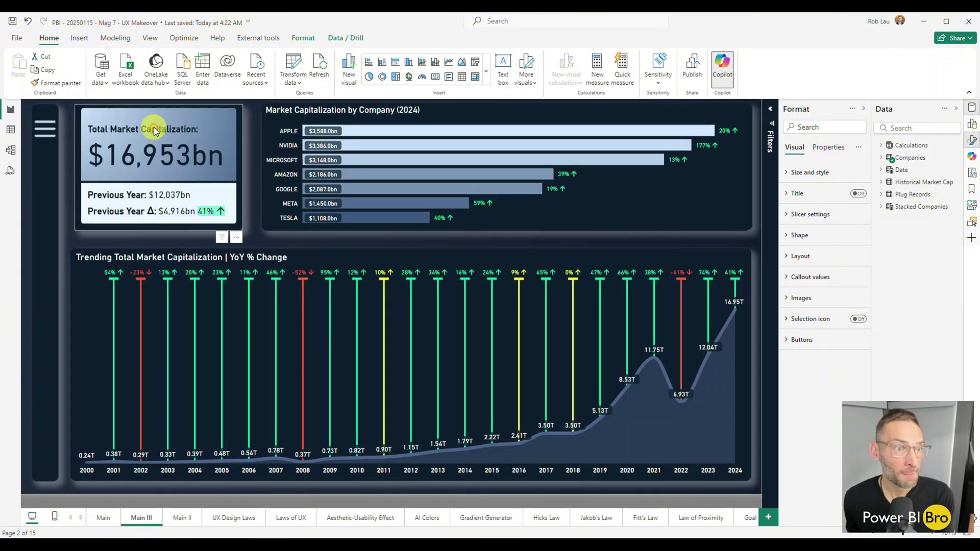
Demonstrate the original Main page's logo slicer by excluding Amazon, Apple, Google and Meta, and include them again.
{"action": "left_click", "coordinate": [103, 518]}
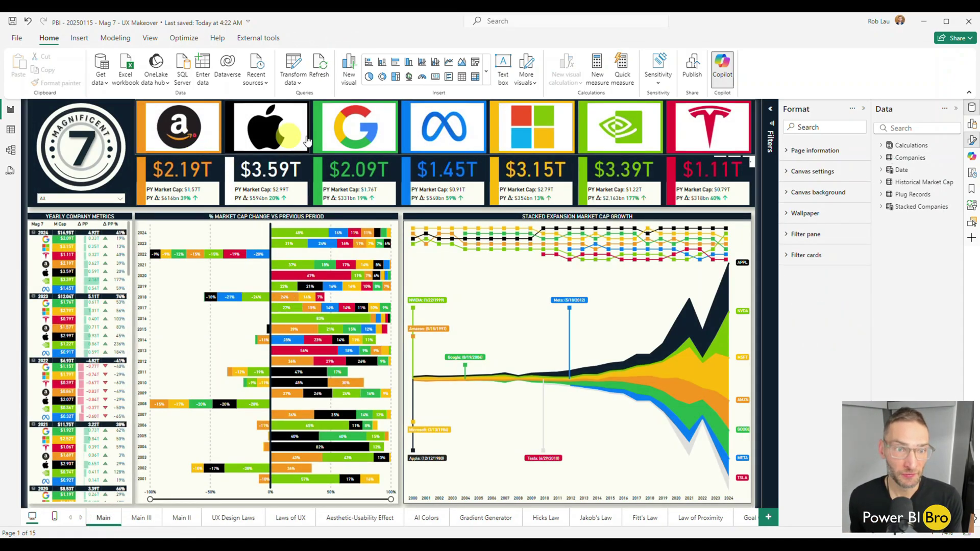
{"action": "left_click", "coordinate": [285, 130]}
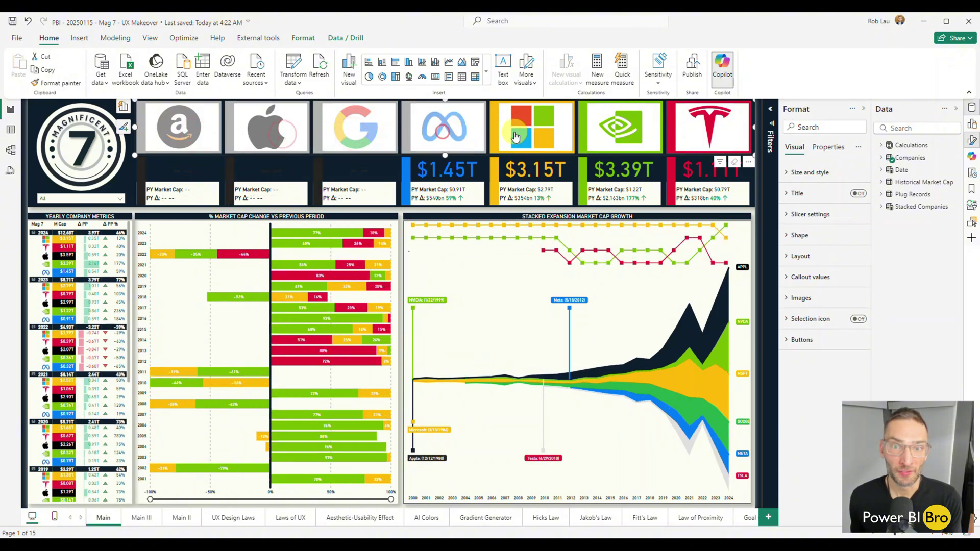
{"action": "left_click", "coordinate": [444, 128], "text": "ctrl"}
{"action": "left_click", "coordinate": [356, 127], "text": "ctrl"}
{"action": "left_click", "coordinate": [268, 128], "text": "ctrl"}
{"action": "left_click", "coordinate": [199, 134], "text": "ctrl"}
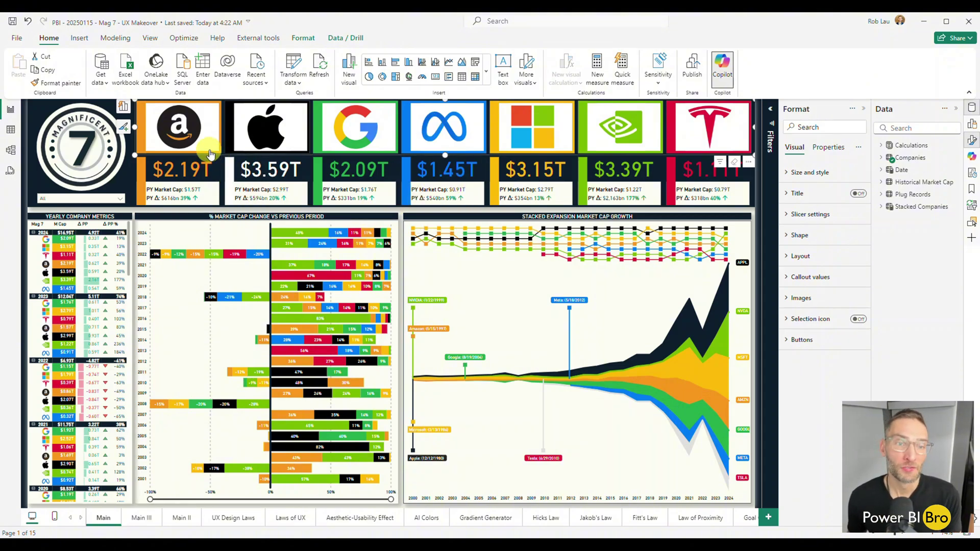
Review the side-panel layout example on the Jakob's Law page and return to the Main III page.
{"action": "left_click", "coordinate": [585, 518]}
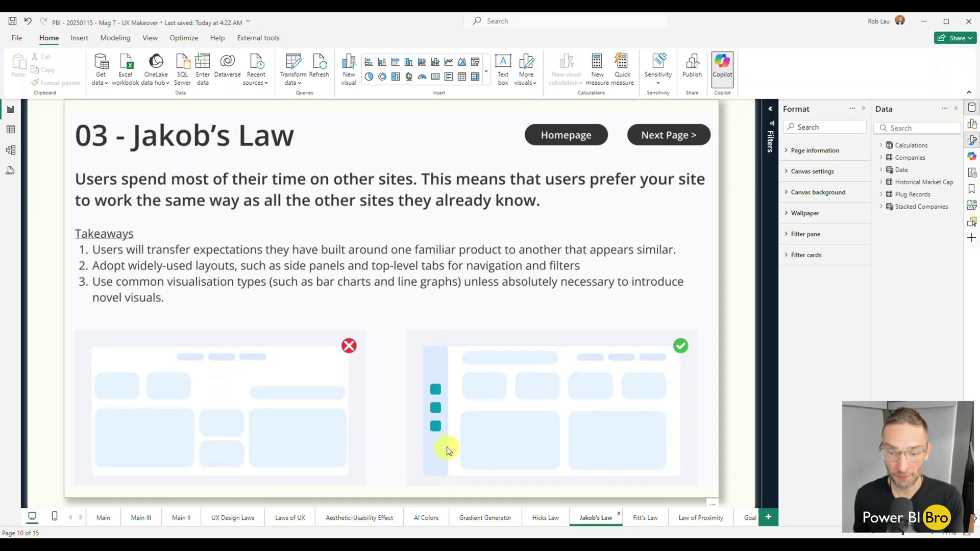
{"action": "left_click", "coordinate": [139, 519]}
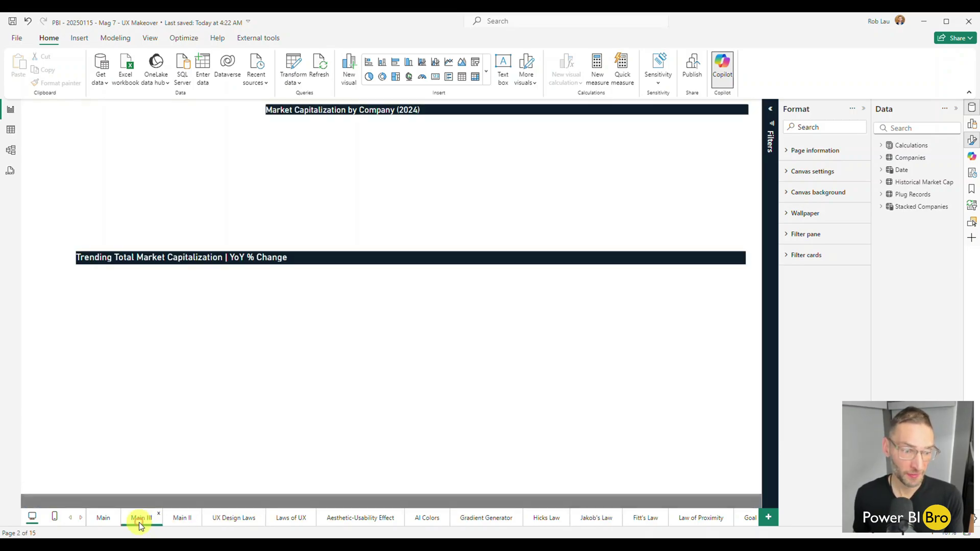
Compare the original Main page with Jakob's Law and Main III, opening and closing the filters overlay on Main III.
{"action": "left_click", "coordinate": [97, 521]}
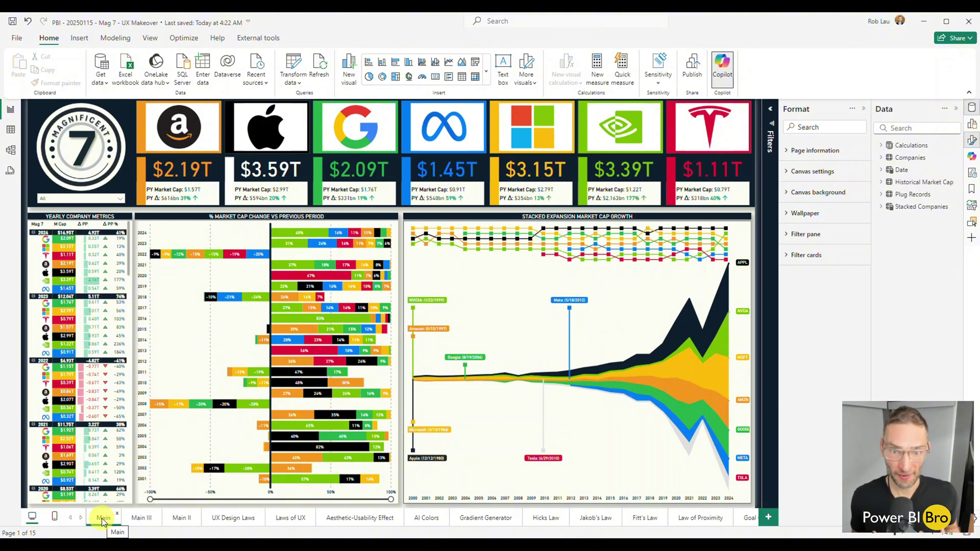
{"action": "left_click", "coordinate": [594, 519]}
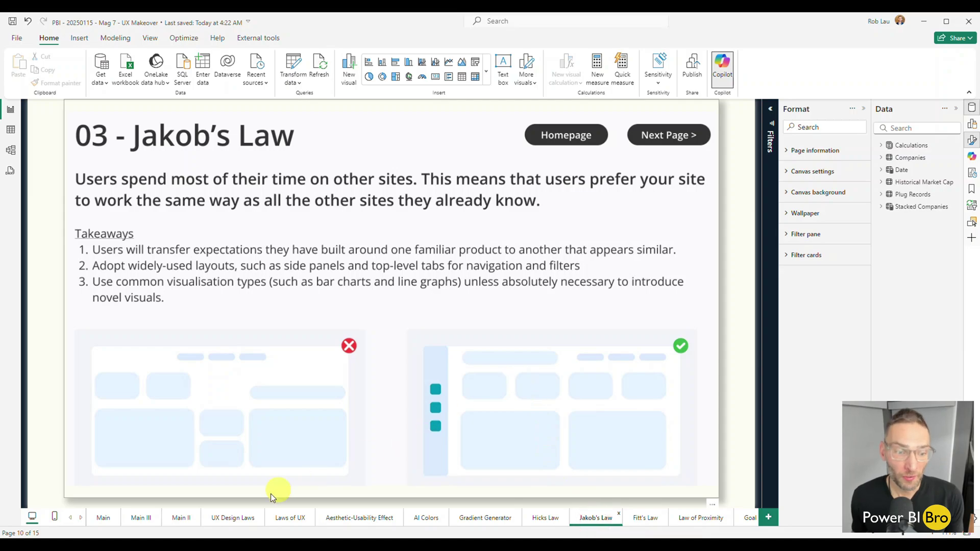
{"action": "left_click", "coordinate": [141, 518]}
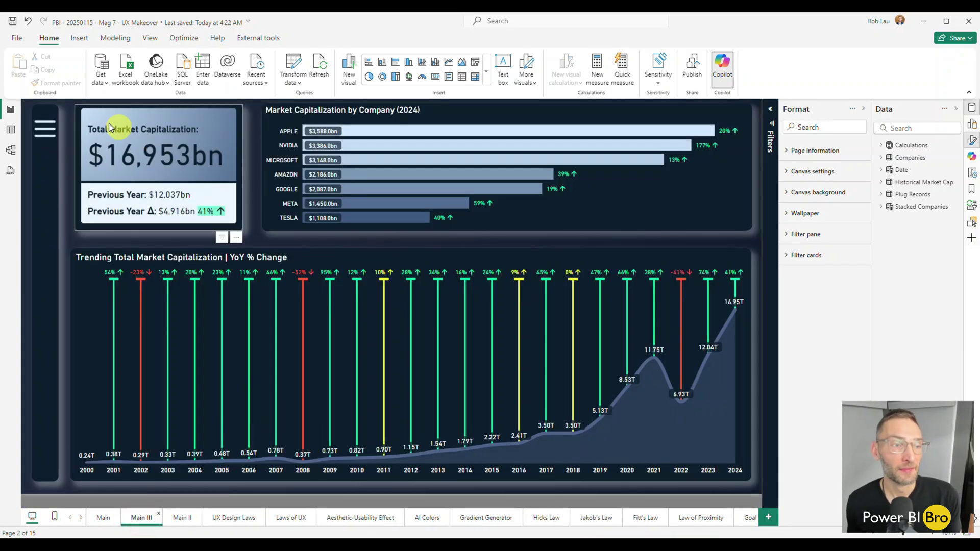
{"action": "left_click", "coordinate": [66, 128], "text": "ctrl"}
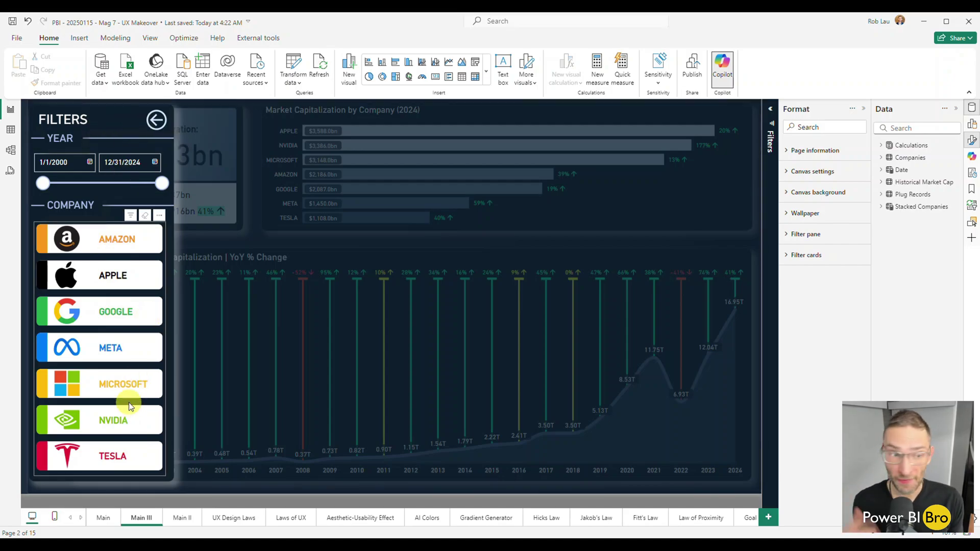
{"action": "left_click", "coordinate": [156, 121], "text": "ctrl"}
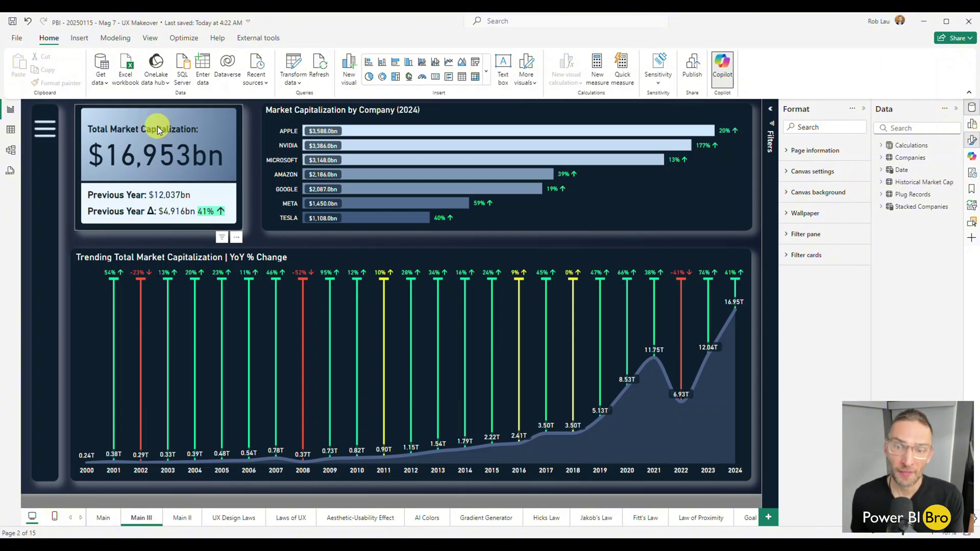
Review the Fitt's Law takeaways on touch targets and compare the layouts of the Main, Main III and Main II pages.
{"action": "left_click", "coordinate": [595, 519]}
{"action": "left_click", "coordinate": [633, 522]}
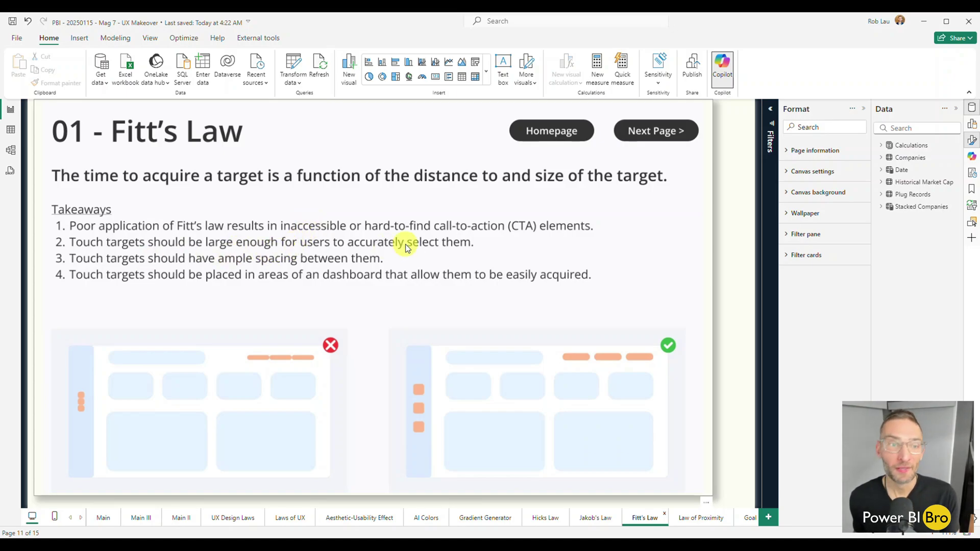
{"action": "left_click", "coordinate": [105, 517]}
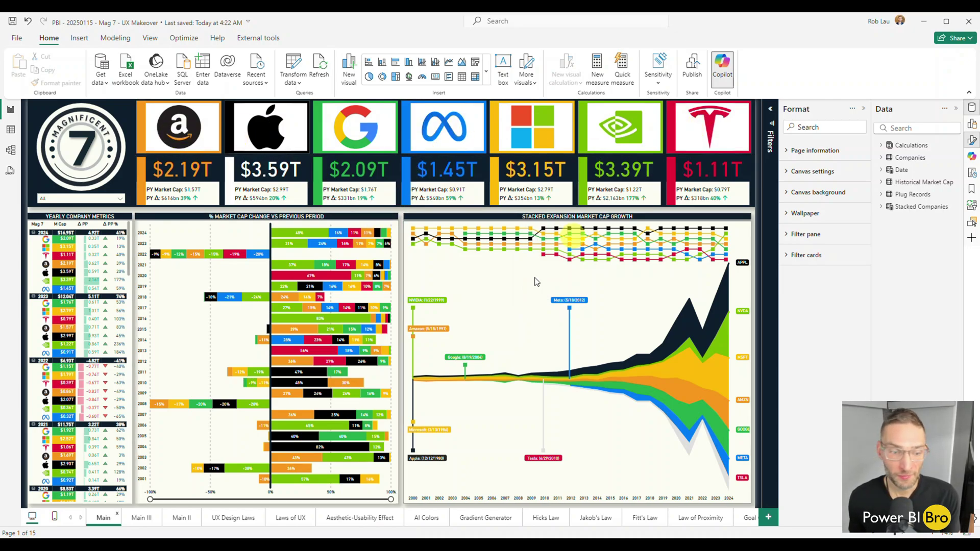
{"action": "left_click", "coordinate": [142, 516]}
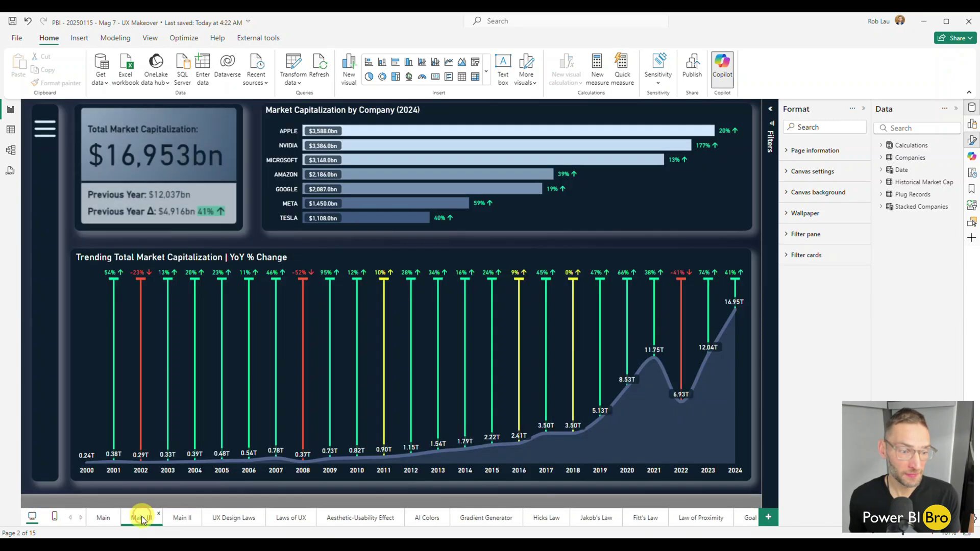
{"action": "left_click", "coordinate": [104, 518]}
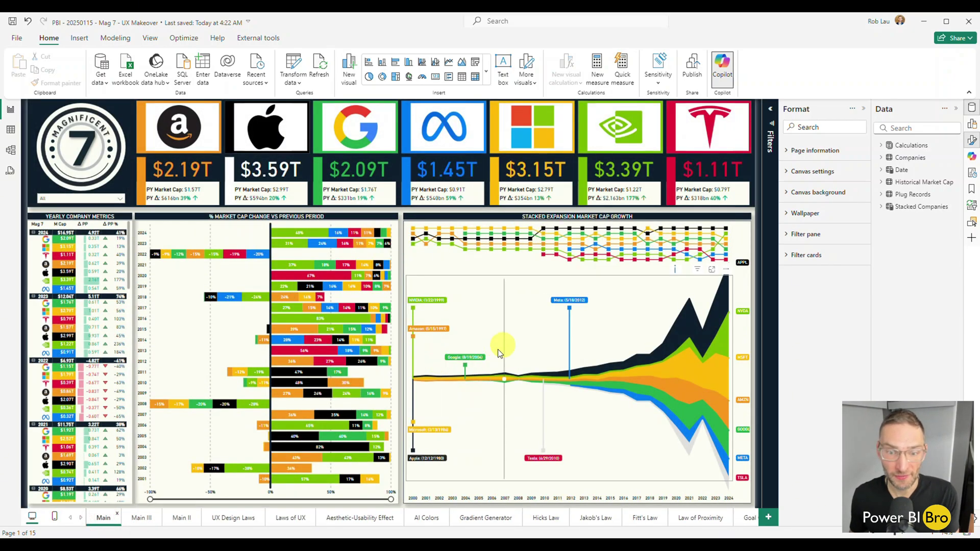
{"action": "left_click", "coordinate": [181, 518]}
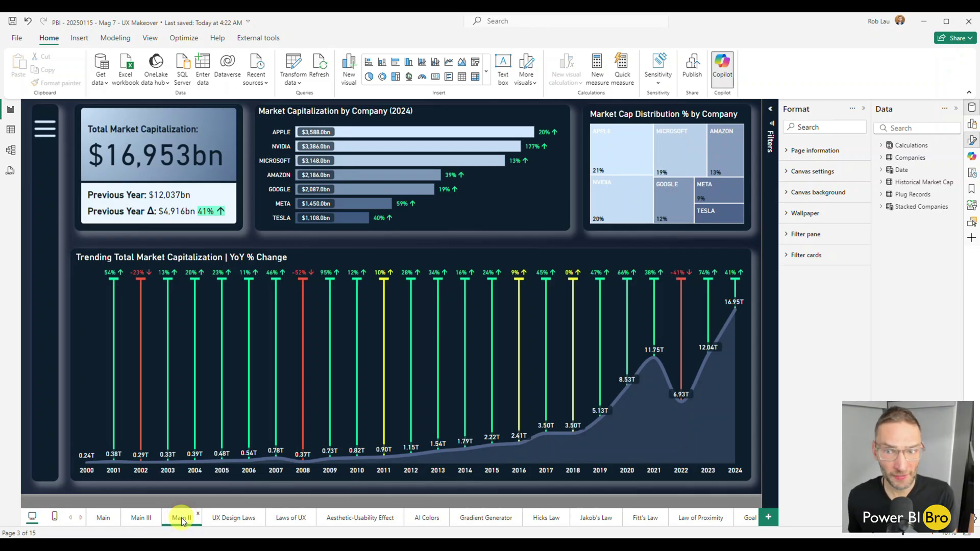
Examine the company bar chart and market cap trend on Main III, and open and close its filters overlay.
{"action": "left_click", "coordinate": [140, 519]}
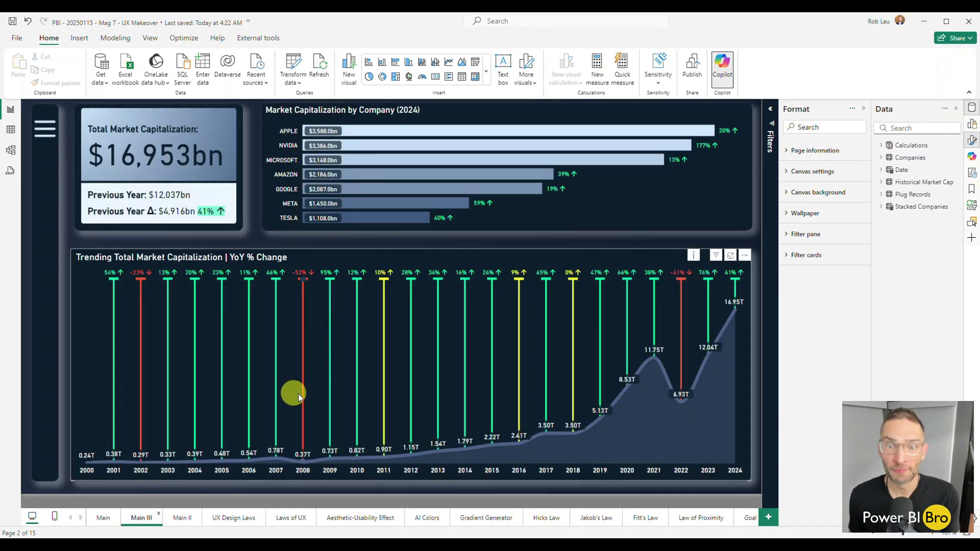
{"action": "mouse_move", "coordinate": [607, 283]}
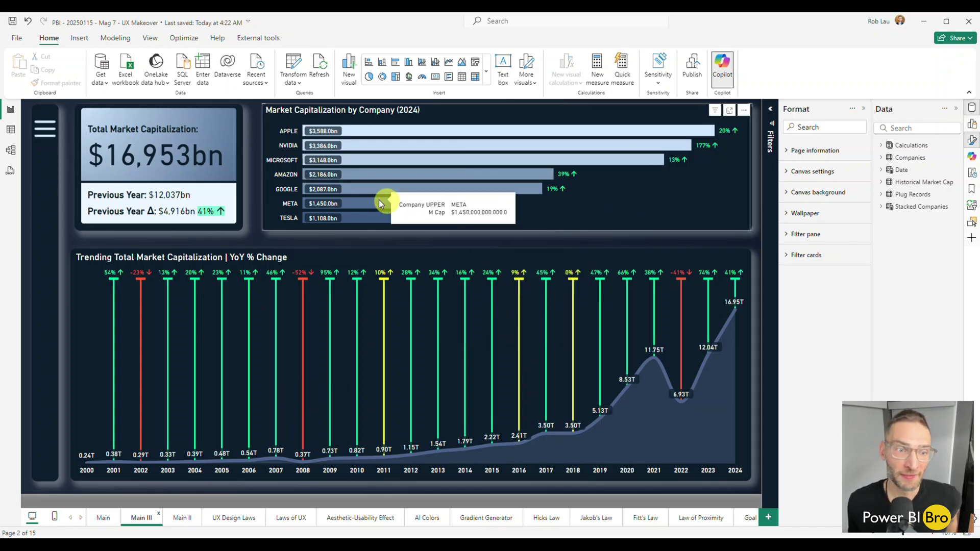
{"action": "mouse_move", "coordinate": [226, 451]}
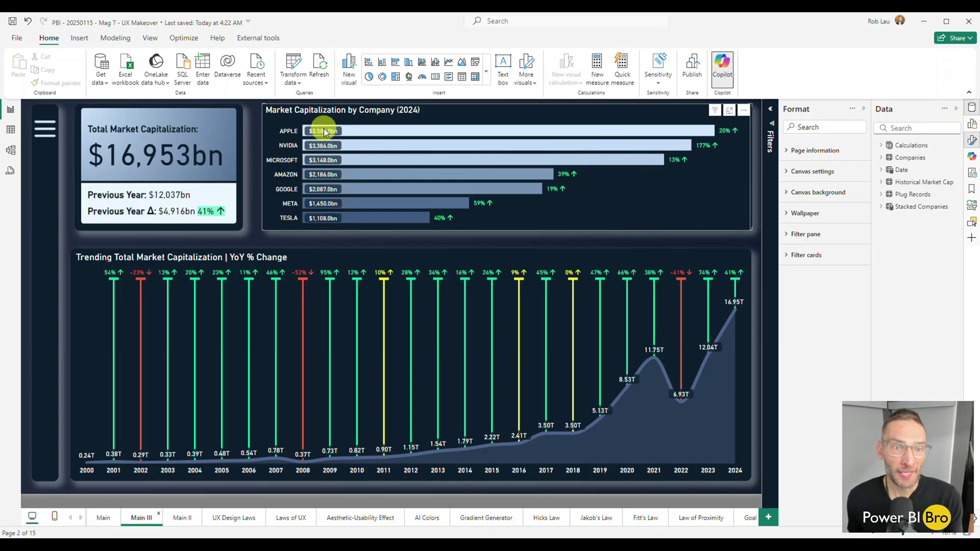
{"action": "left_click", "coordinate": [50, 135], "text": "ctrl"}
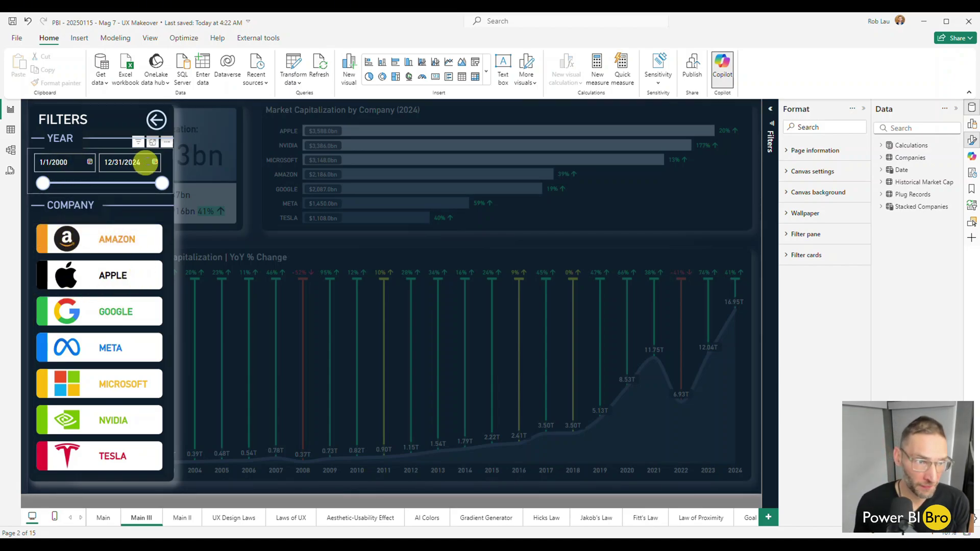
{"action": "left_click", "coordinate": [155, 121], "text": "ctrl"}
Check the Main page against the Fitt's Law example, and select and deselect the 2023 row in the yearly company metrics matrix.
{"action": "left_click", "coordinate": [103, 519]}
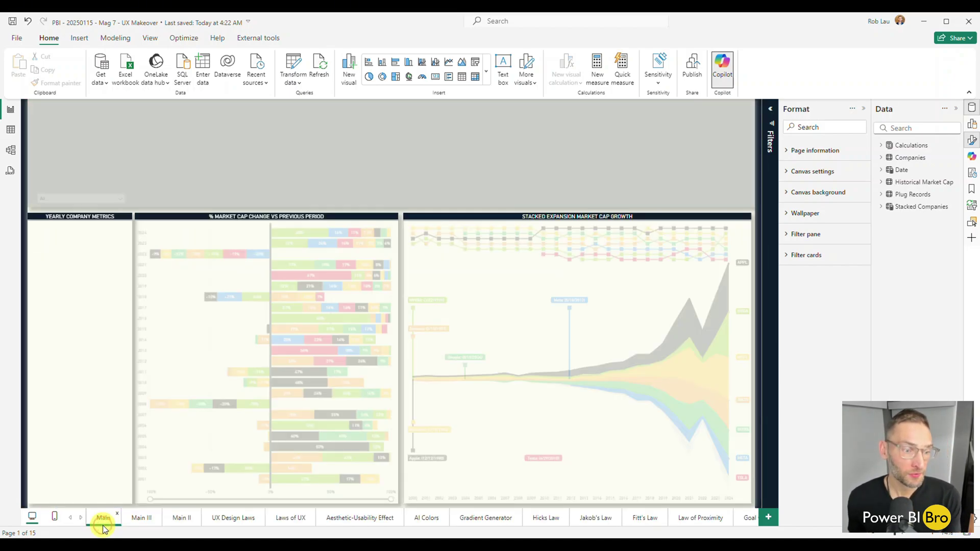
{"action": "left_click", "coordinate": [653, 518]}
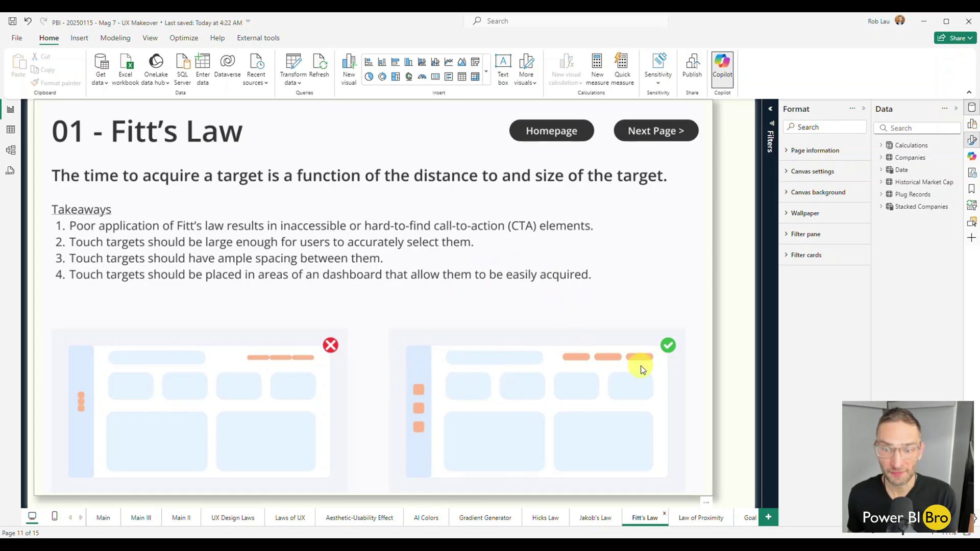
{"action": "left_click", "coordinate": [92, 519]}
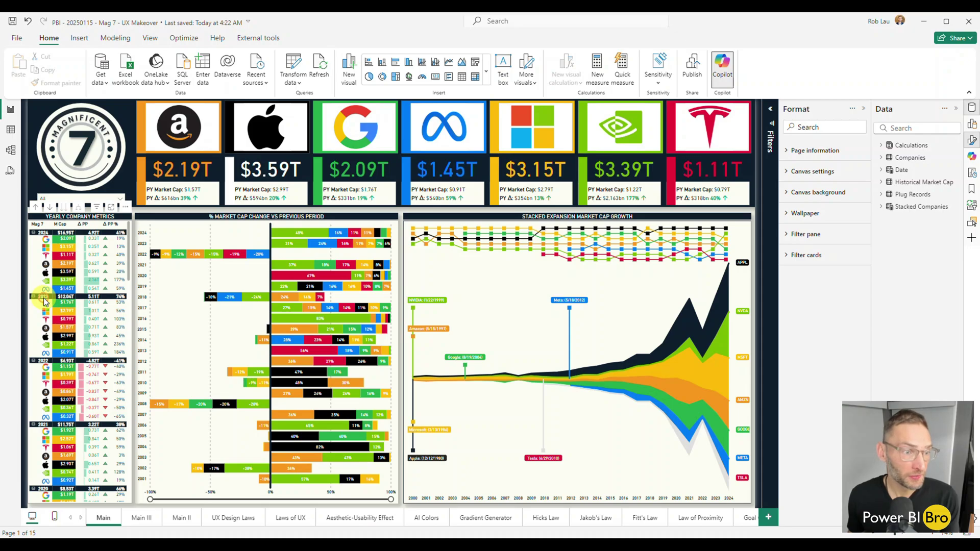
{"action": "left_click", "coordinate": [44, 301]}
{"action": "left_click", "coordinate": [44, 302]}
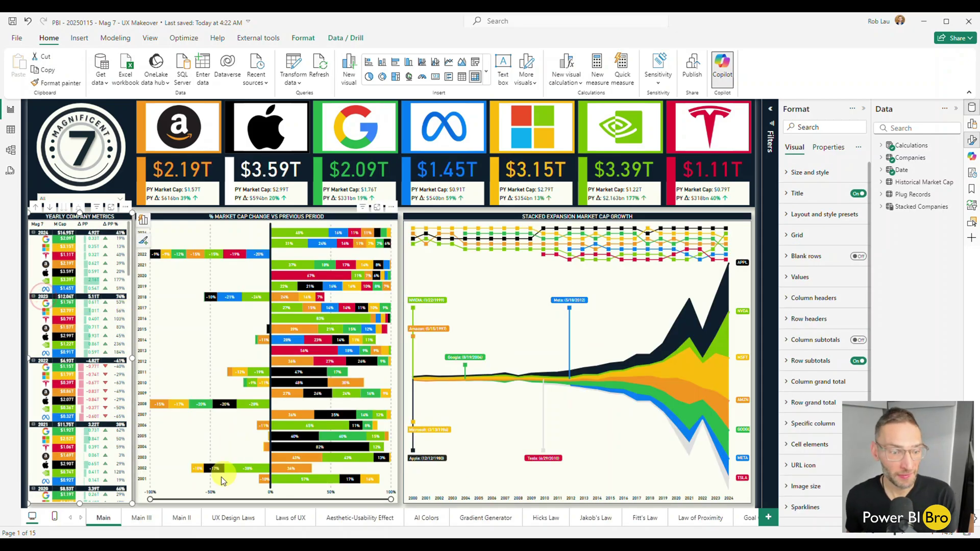
Demonstrate cross-filtering on Main III by selecting Amazon, Microsoft, Nvidia, Apple, Google and Meta in the company bar chart, and clear the selection.
{"action": "left_click", "coordinate": [138, 522]}
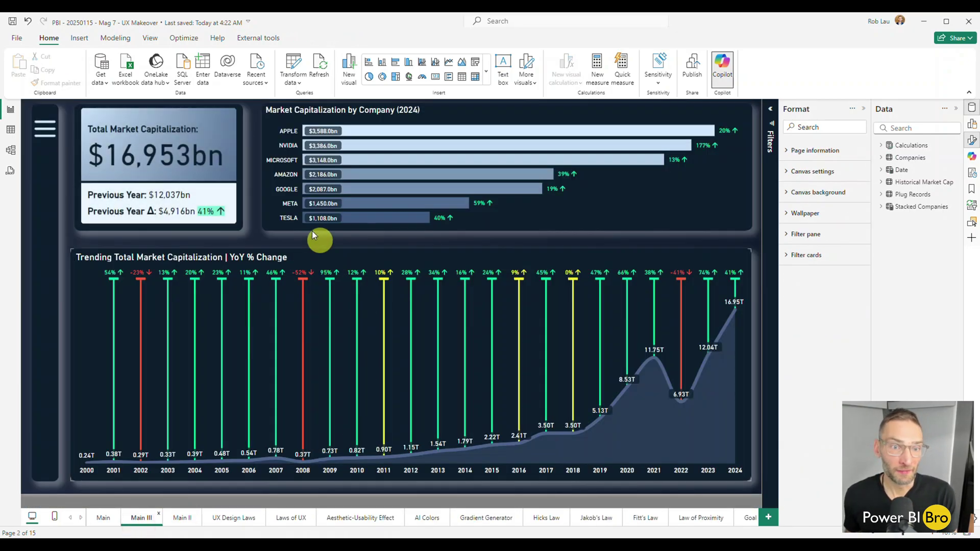
{"action": "left_click", "coordinate": [283, 174]}
{"action": "left_click", "coordinate": [287, 163]}
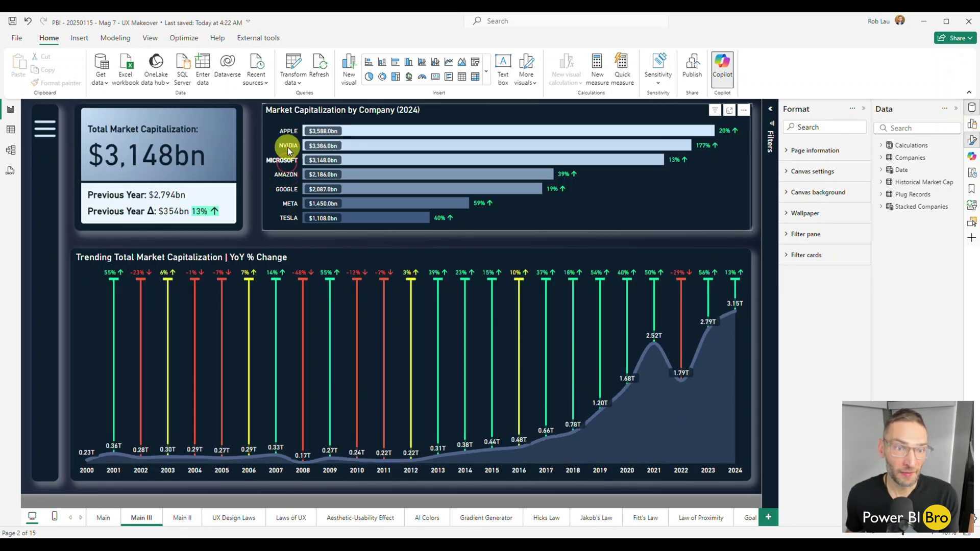
{"action": "left_click", "coordinate": [286, 146]}
{"action": "left_click", "coordinate": [288, 131]}
{"action": "left_click", "coordinate": [286, 189]}
{"action": "left_click", "coordinate": [287, 203]}
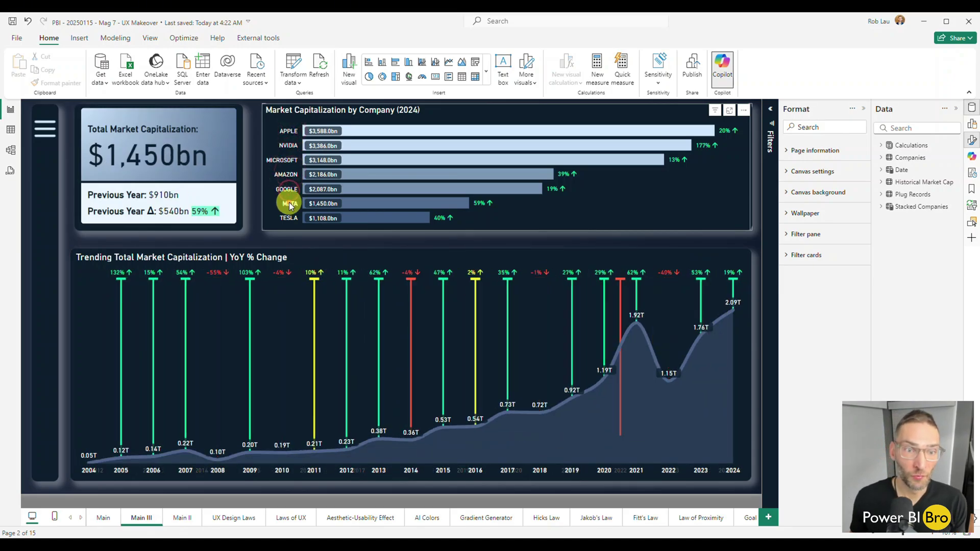
{"action": "left_click", "coordinate": [290, 204]}
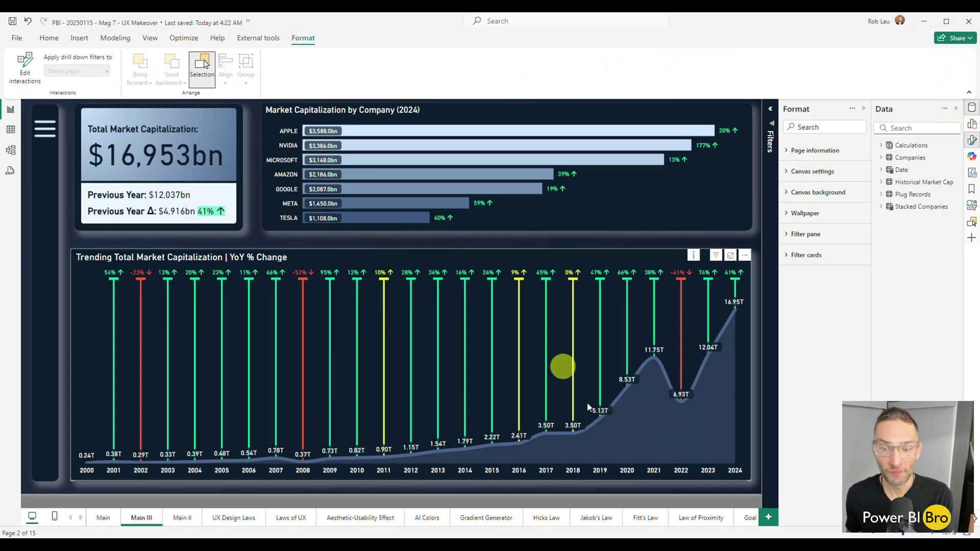
Review the Fitt's Law and Law of Proximity pages and examine how visuals are grouped on Main and Main III.
{"action": "left_click", "coordinate": [639, 516]}
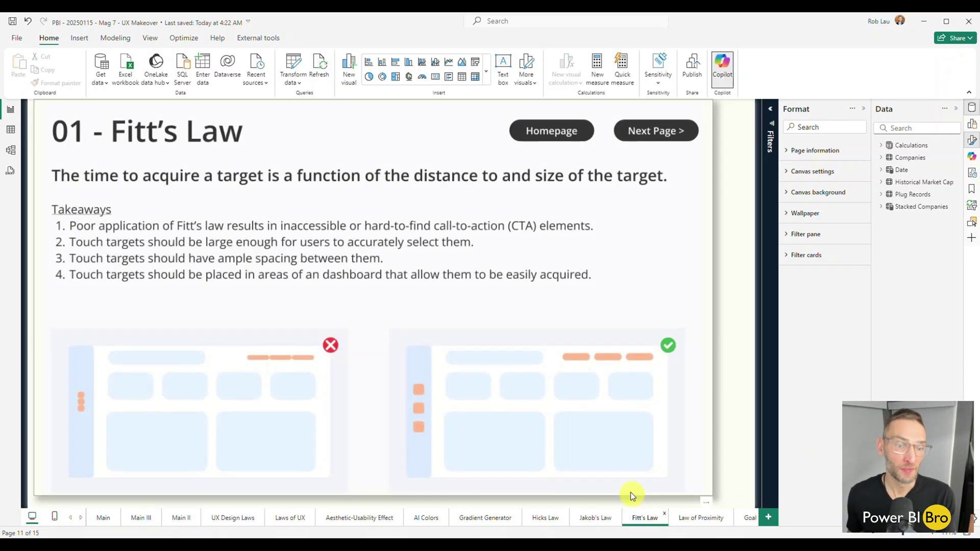
{"action": "left_click", "coordinate": [697, 518]}
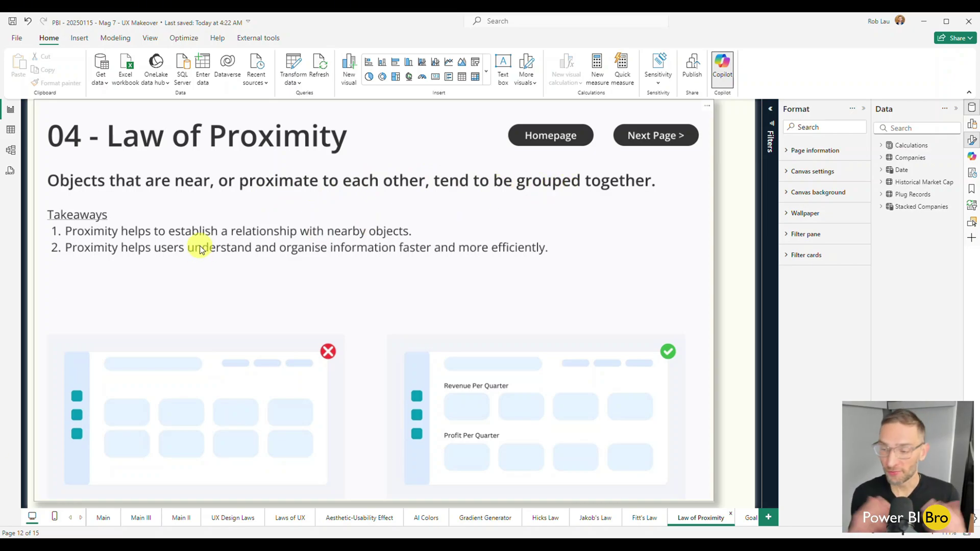
{"action": "left_click", "coordinate": [101, 517]}
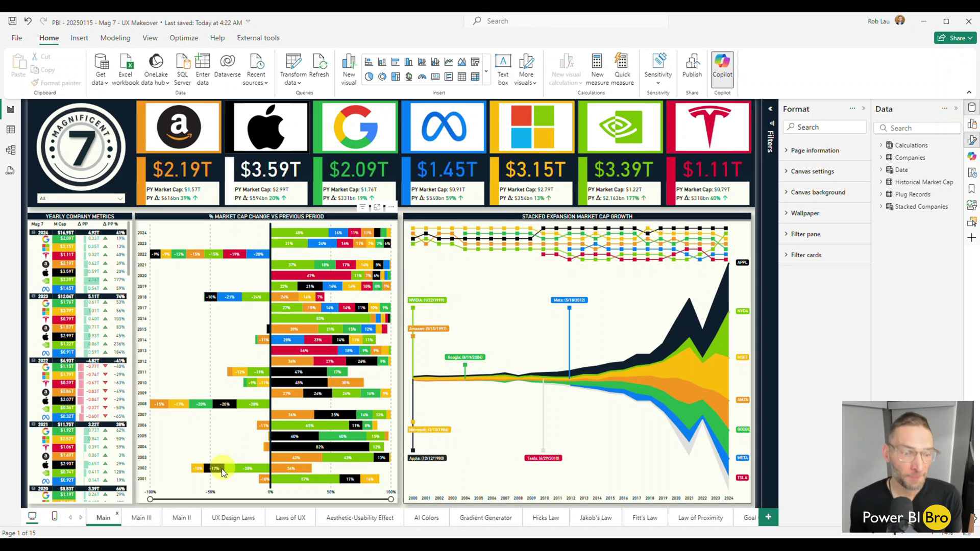
{"action": "left_click", "coordinate": [140, 516]}
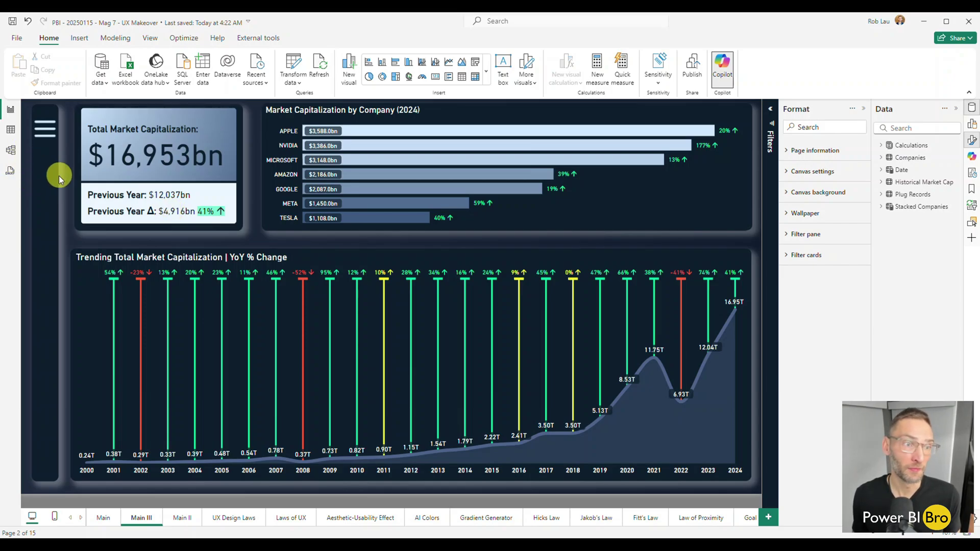
Compare the visual grouping on Main and Main III with the Law of Proximity's layout example, ending on Main III.
{"action": "left_click", "coordinate": [94, 518]}
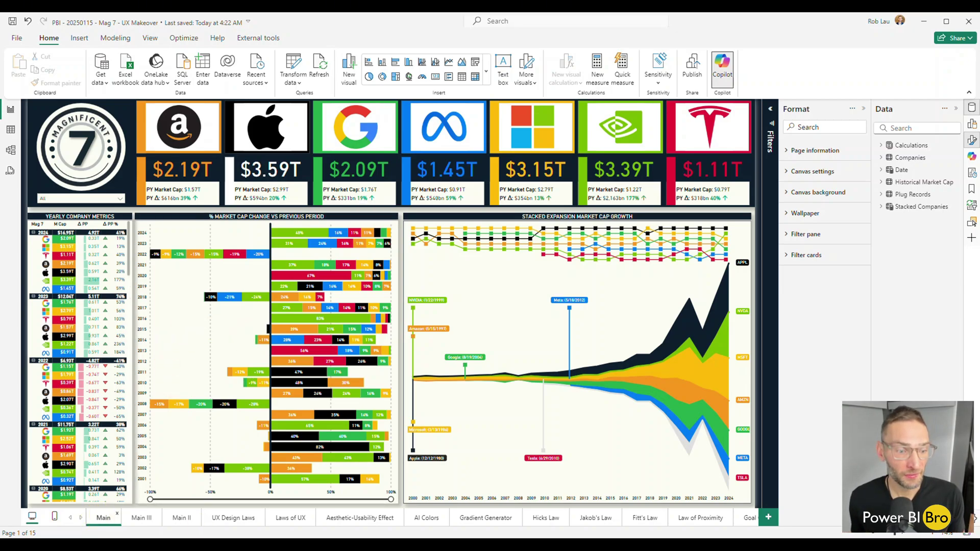
{"action": "left_click", "coordinate": [130, 522]}
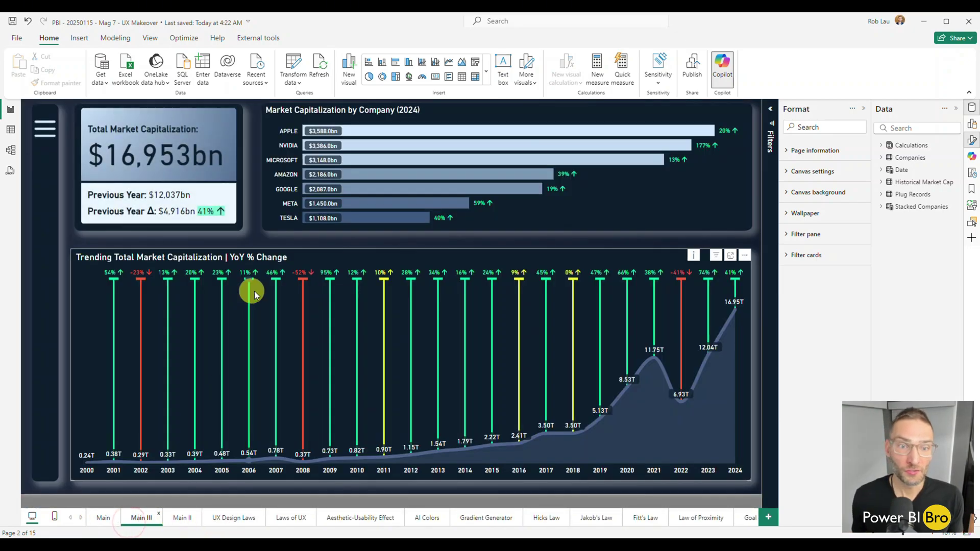
{"action": "left_click", "coordinate": [694, 519]}
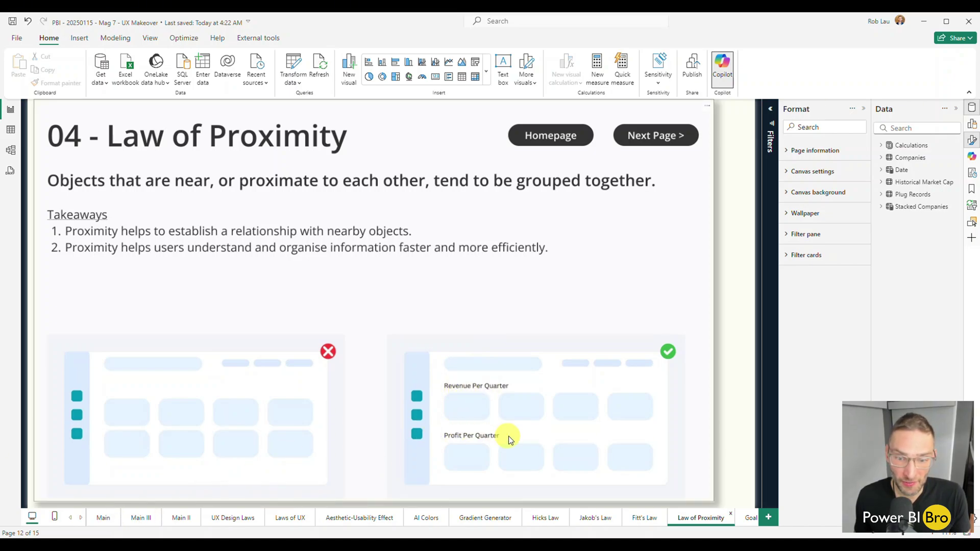
{"action": "left_click", "coordinate": [146, 522]}
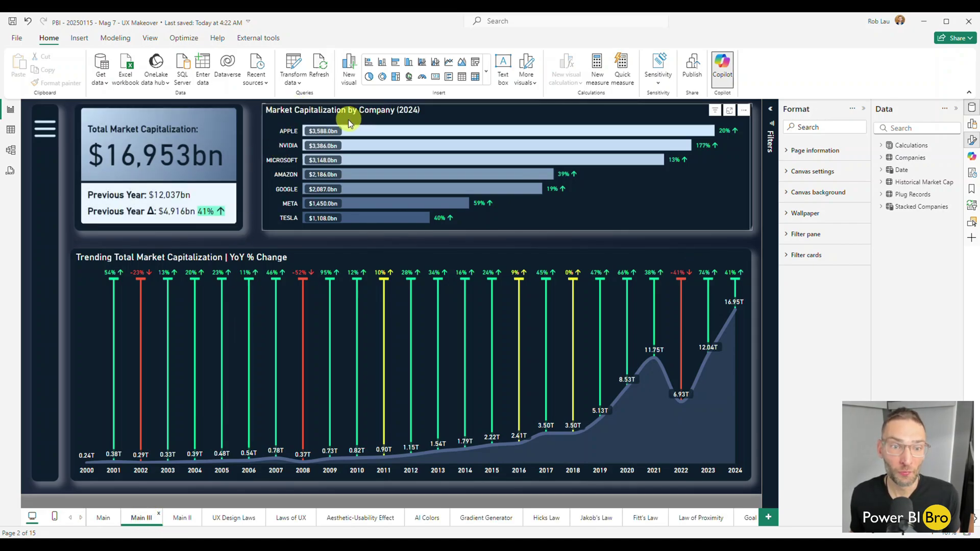
Review the Goal Gradient Effect page and relate it to the original Main page and the redesigned Main III page.
{"action": "left_click", "coordinate": [78, 518]}
{"action": "left_click", "coordinate": [589, 517]}
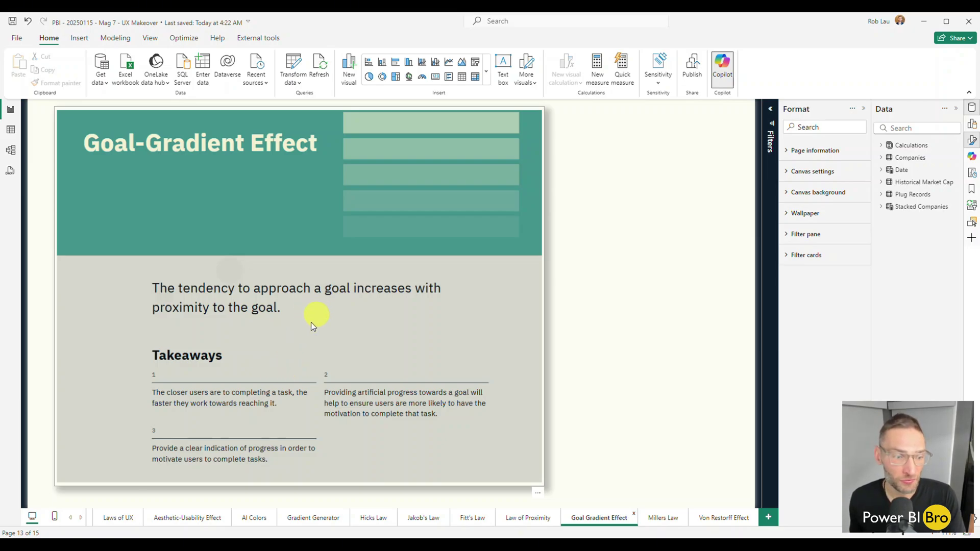
{"action": "left_click", "coordinate": [69, 520]}
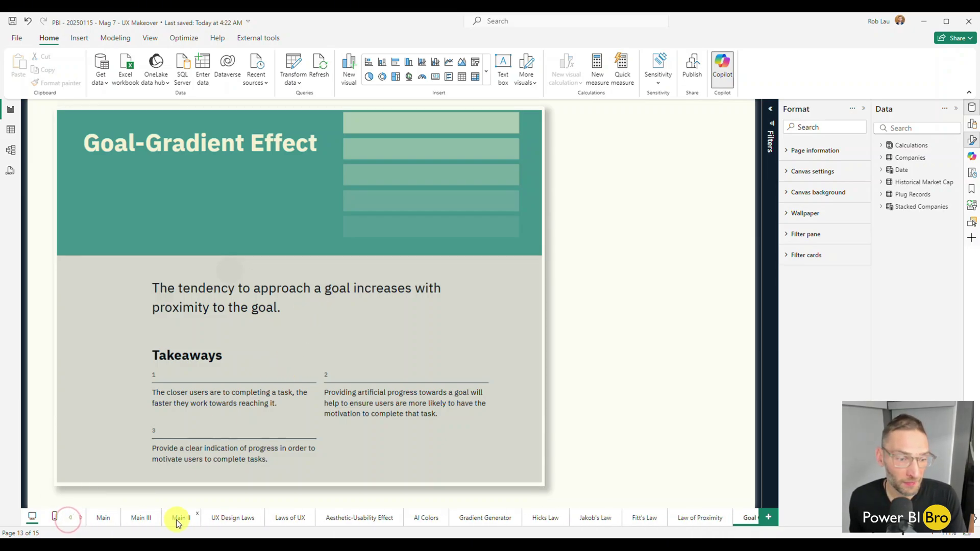
{"action": "left_click", "coordinate": [108, 520]}
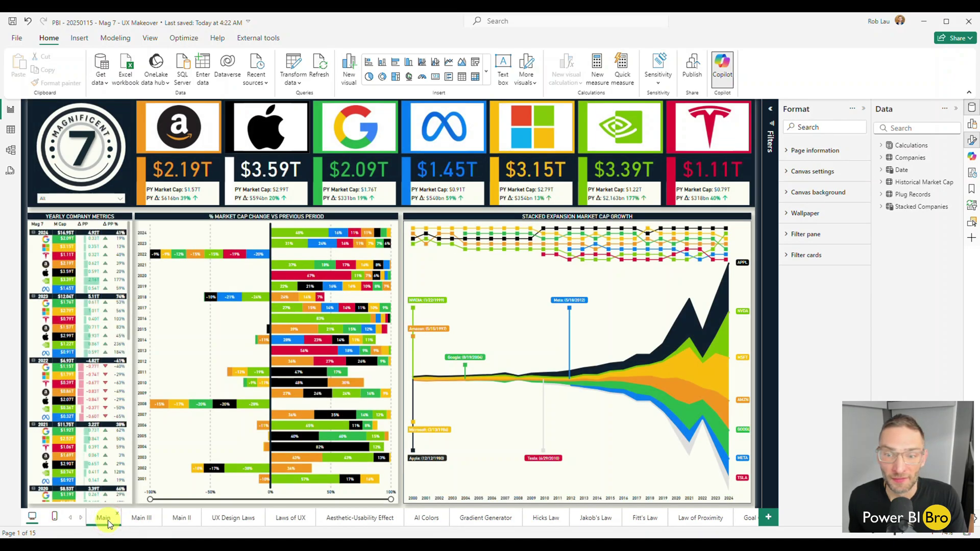
{"action": "mouse_move", "coordinate": [542, 316]}
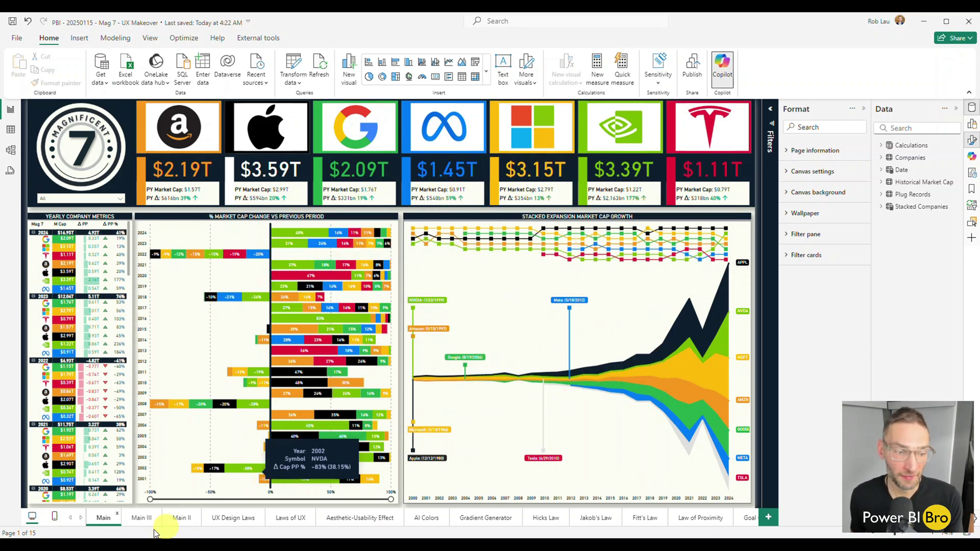
{"action": "left_click", "coordinate": [141, 518]}
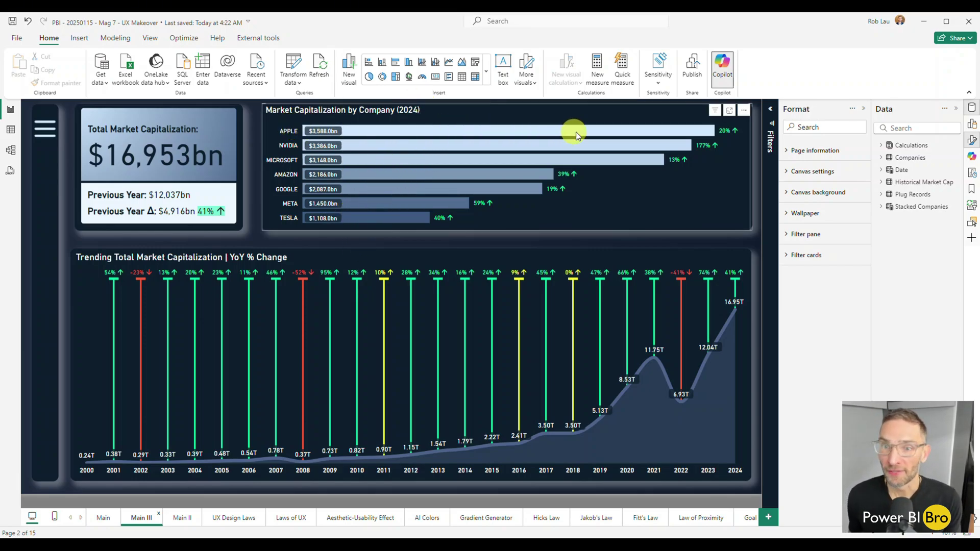
Demonstrate year cross-filtering on Main III by selecting 2016 through 2019 in the trend chart, clear the selection, and inspect the company bars.
{"action": "left_click", "coordinate": [518, 471]}
{"action": "left_click", "coordinate": [547, 471]}
{"action": "left_click", "coordinate": [573, 470]}
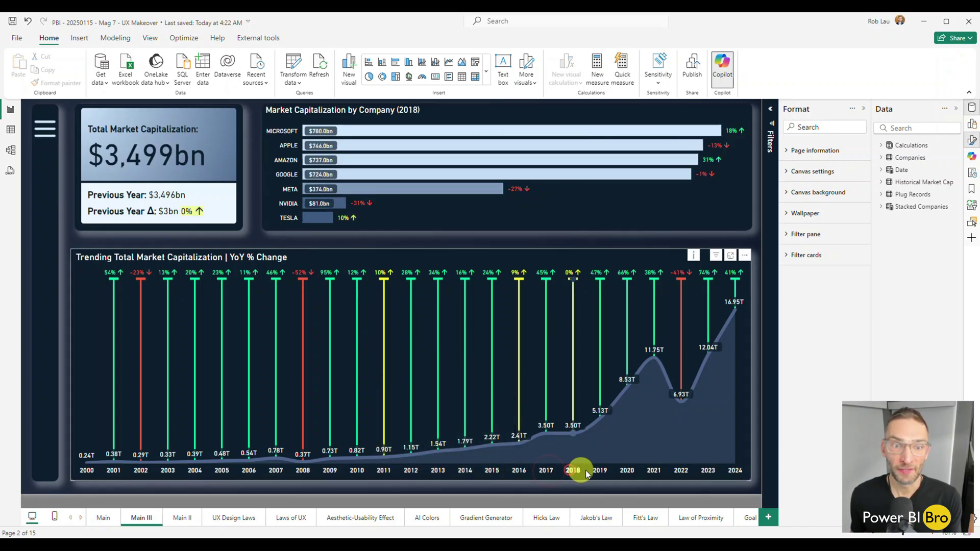
{"action": "left_click", "coordinate": [598, 470]}
{"action": "left_click", "coordinate": [578, 470]}
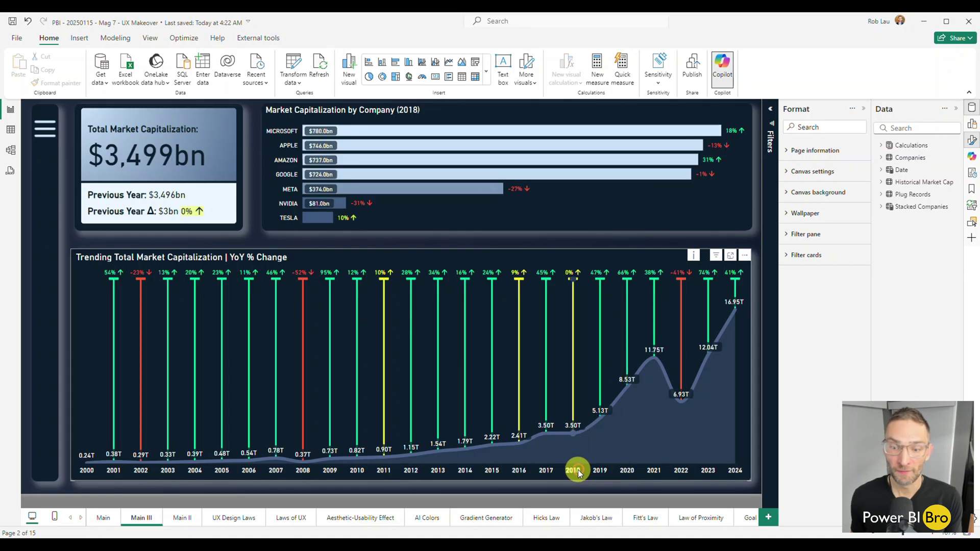
{"action": "left_click", "coordinate": [576, 470]}
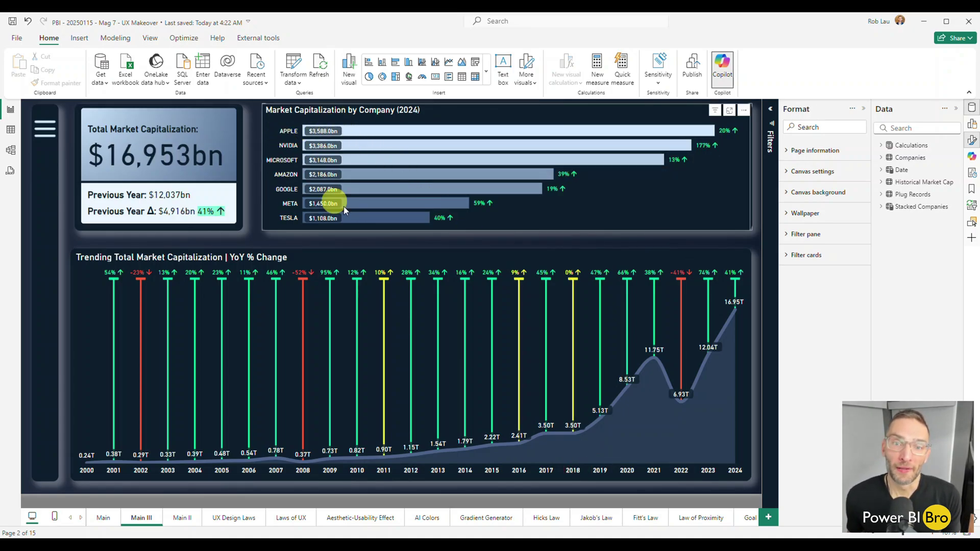
{"action": "mouse_move", "coordinate": [521, 134]}
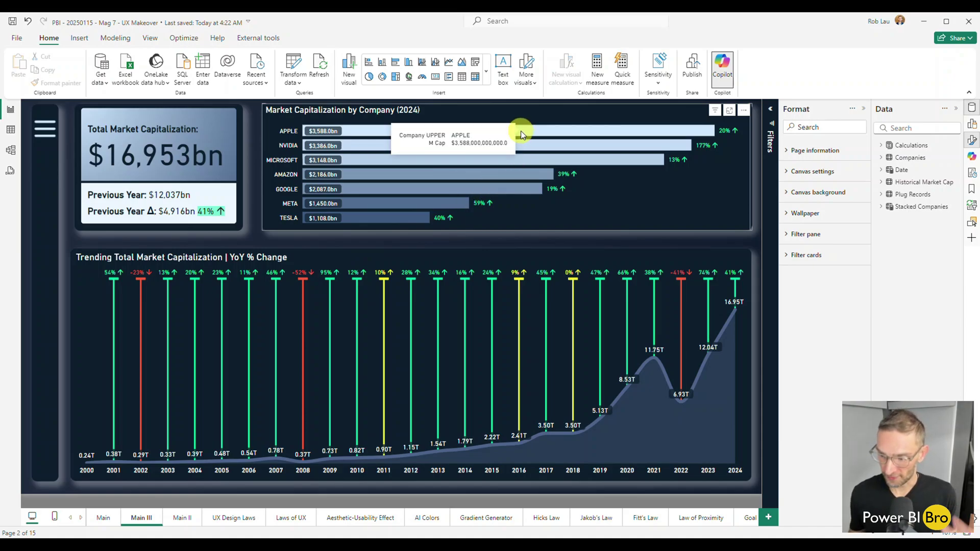
{"action": "mouse_move", "coordinate": [484, 145]}
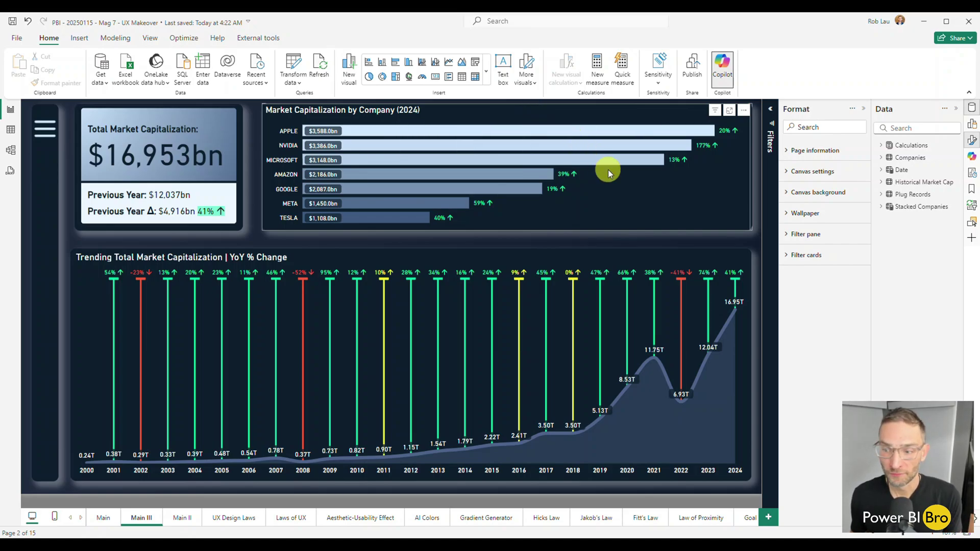
Pass through the Law of Proximity and Goal Gradient Effect pages and review the Miller's Law takeaways and list-grouping example.
{"action": "left_click", "coordinate": [700, 517]}
{"action": "left_click", "coordinate": [81, 520]}
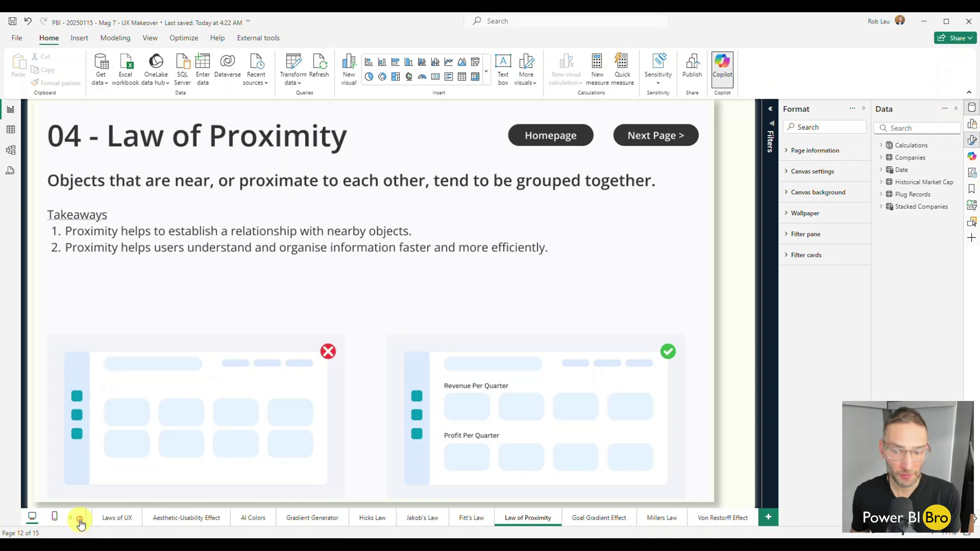
{"action": "left_click", "coordinate": [598, 521]}
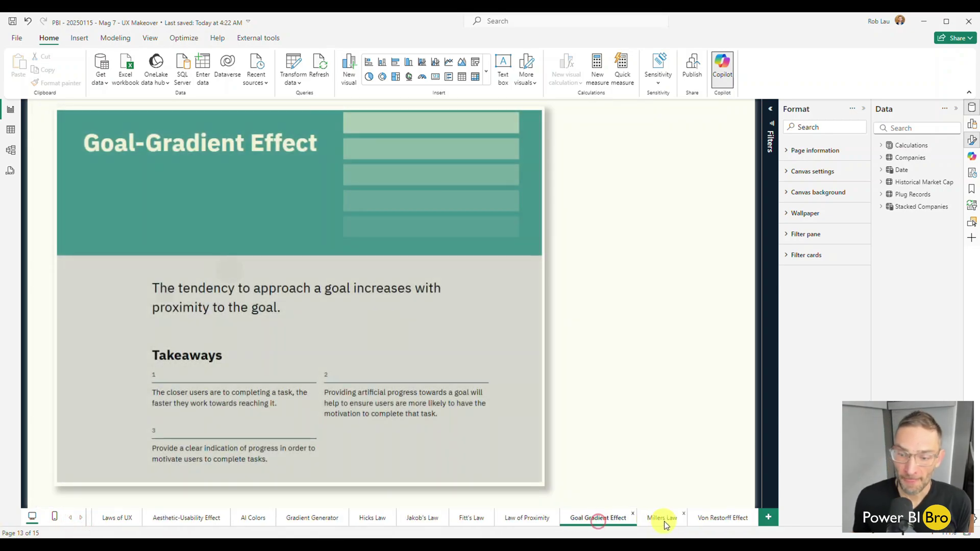
{"action": "left_click", "coordinate": [663, 521]}
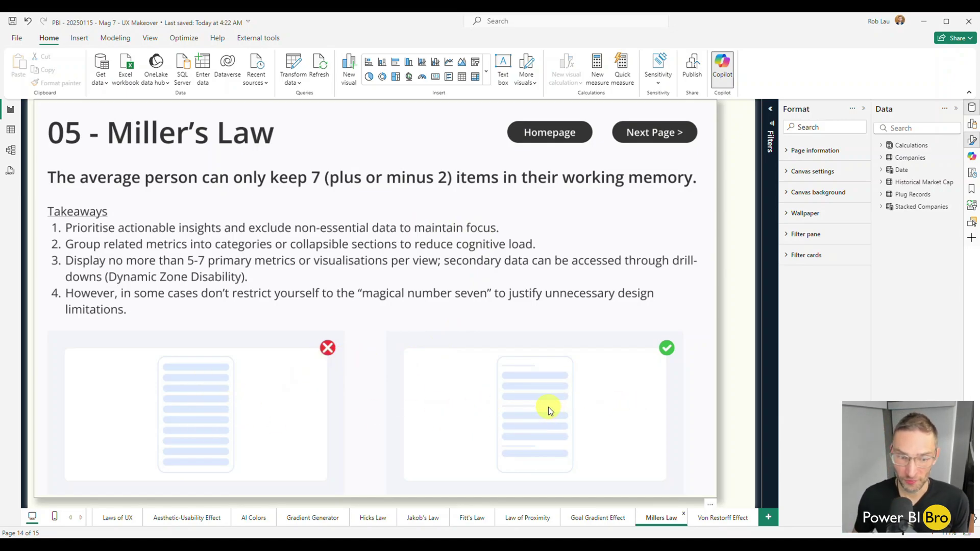
Compare the amount of information on Main and Main III against Miller's Law, inspecting the percentage change and trend charts.
{"action": "left_click", "coordinate": [70, 517]}
{"action": "left_click", "coordinate": [102, 520]}
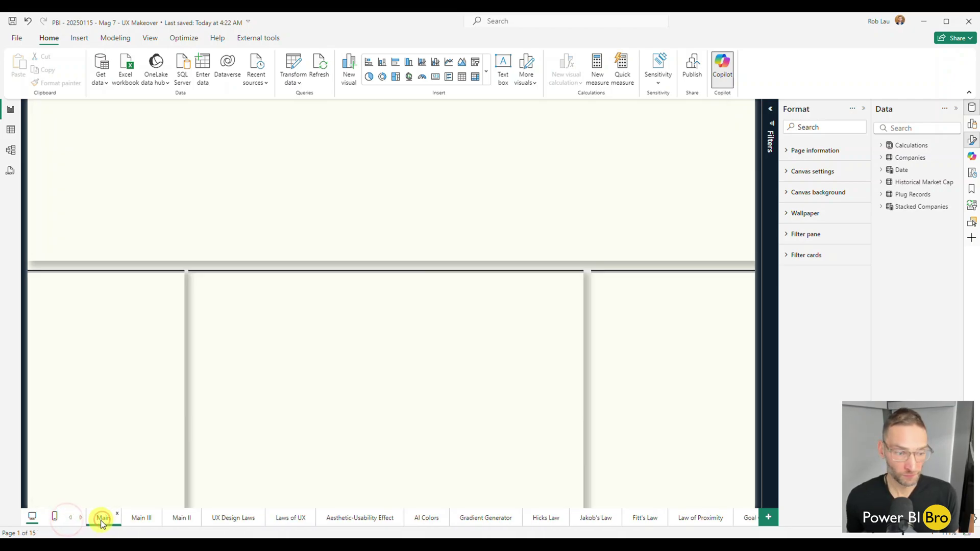
{"action": "mouse_move", "coordinate": [275, 300]}
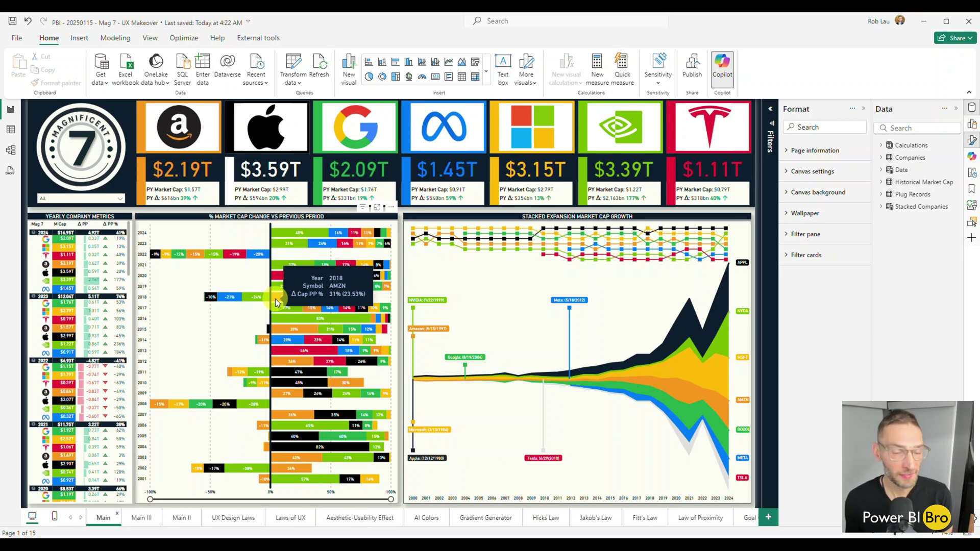
{"action": "left_click", "coordinate": [137, 518]}
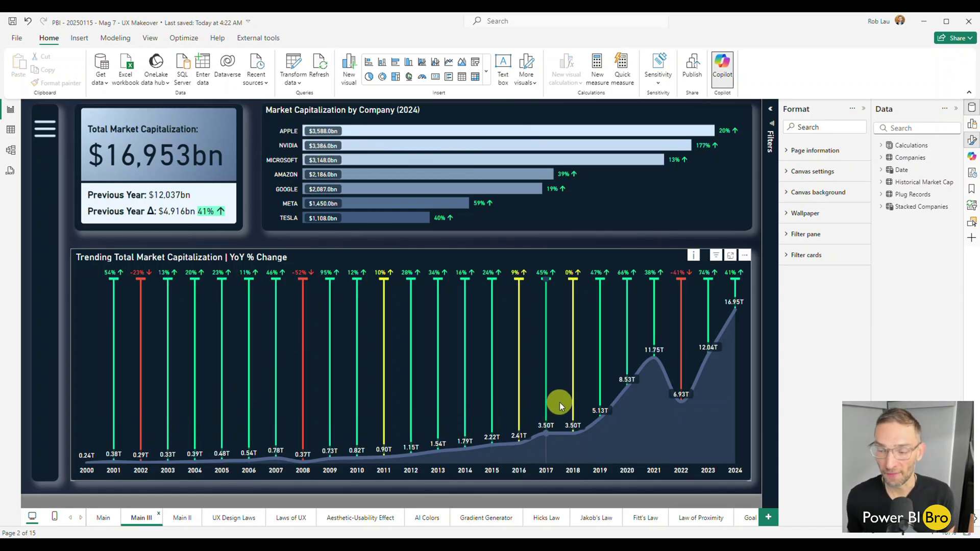
{"action": "mouse_move", "coordinate": [559, 402]}
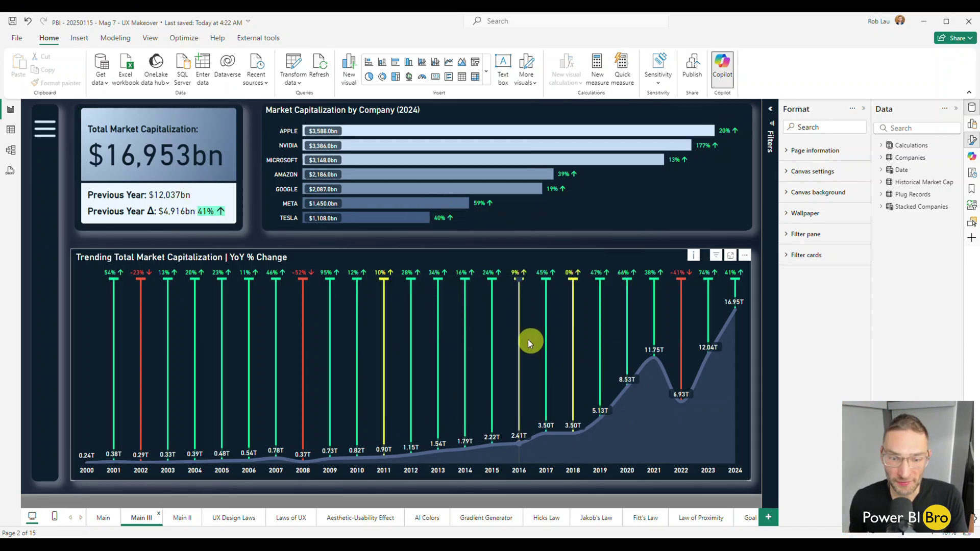
Revisit the Miller's Law page and recheck the number of items on Main and on Main III's company chart.
{"action": "left_click", "coordinate": [80, 518]}
{"action": "left_click", "coordinate": [80, 517]}
{"action": "left_click", "coordinate": [80, 517]}
{"action": "left_click", "coordinate": [81, 518]}
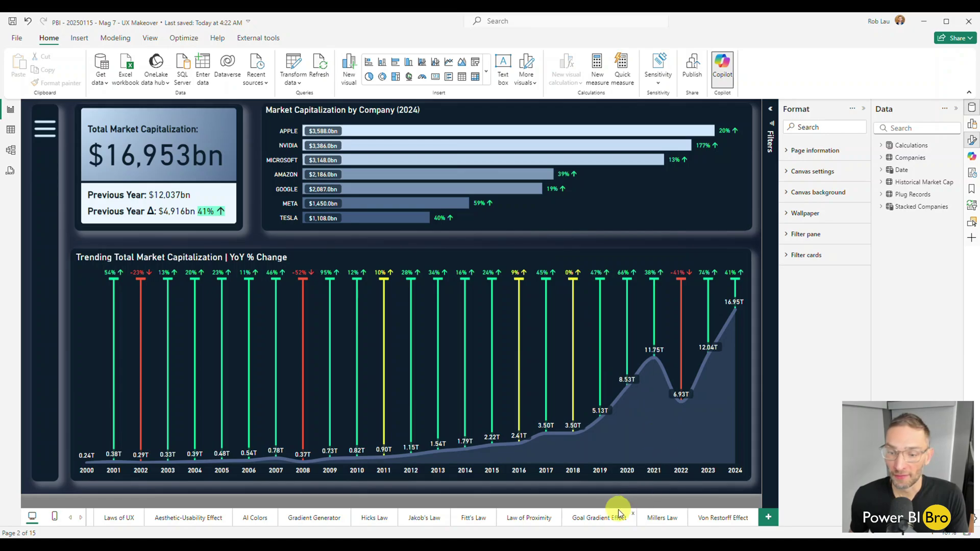
{"action": "left_click", "coordinate": [653, 521]}
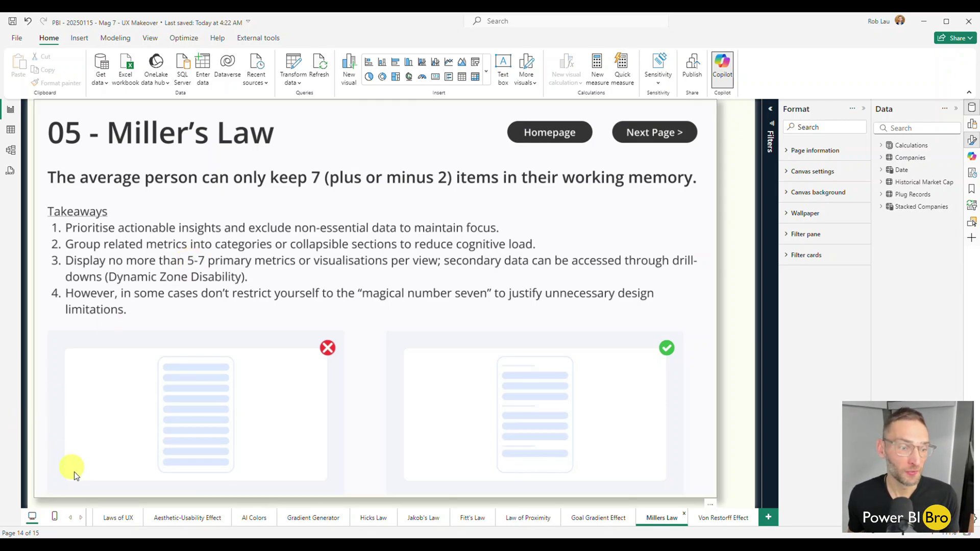
{"action": "left_click", "coordinate": [70, 518]}
{"action": "left_click", "coordinate": [102, 518]}
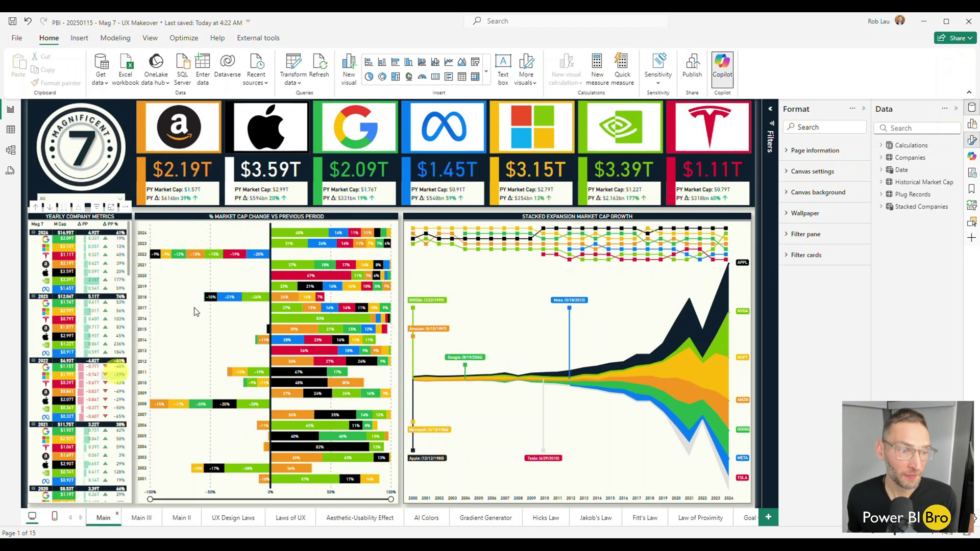
{"action": "left_click", "coordinate": [145, 515]}
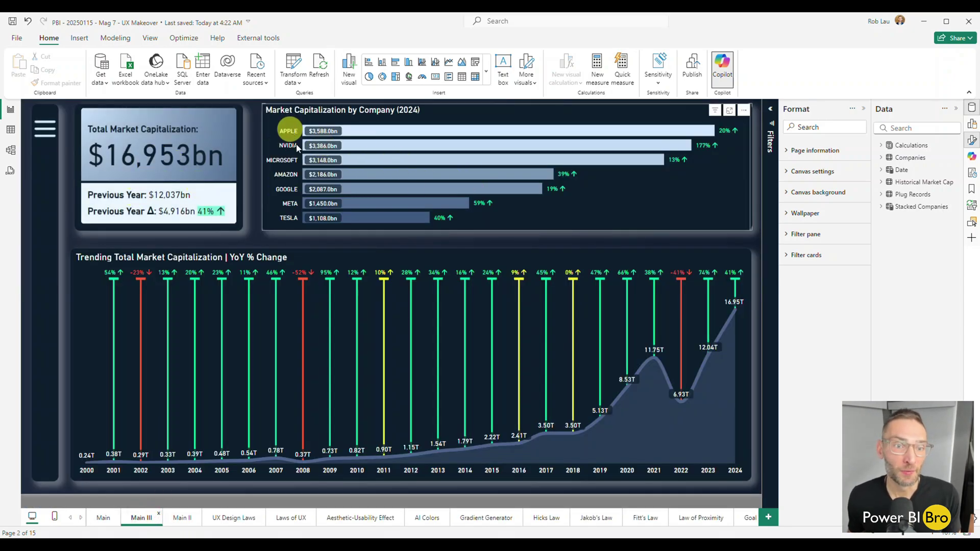
Review the Von Restorff Effect page and compare how key values stand out on Main and Main III.
{"action": "left_click", "coordinate": [80, 517]}
{"action": "left_click", "coordinate": [653, 518]}
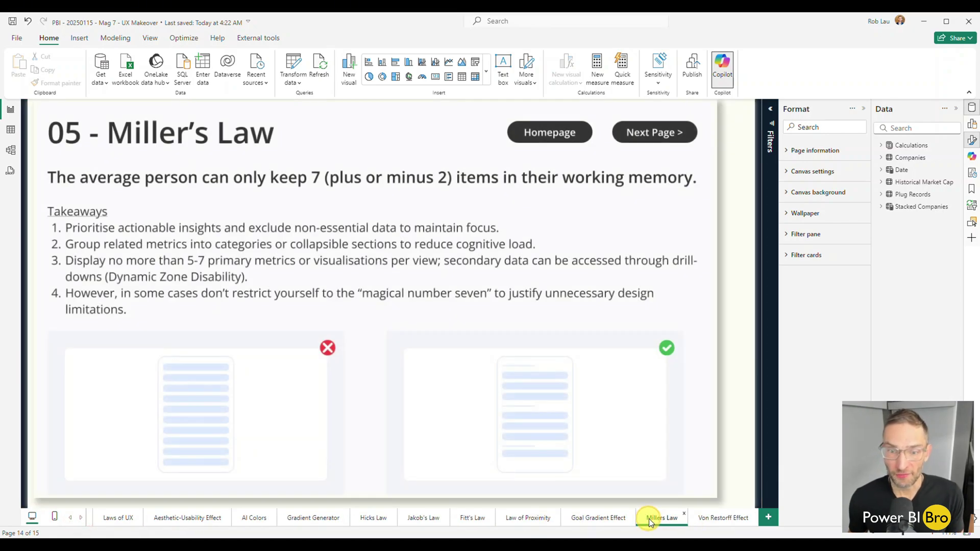
{"action": "left_click", "coordinate": [730, 519]}
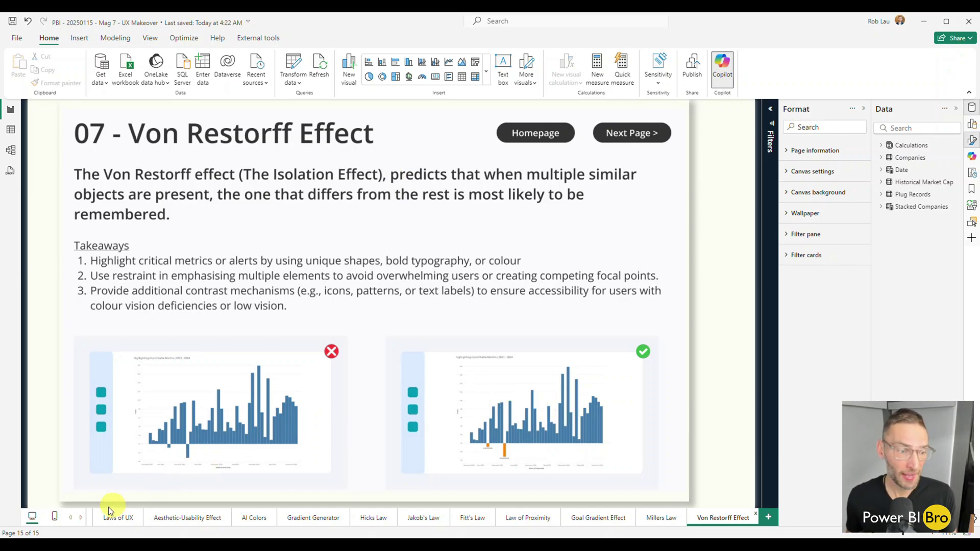
{"action": "left_click", "coordinate": [70, 517]}
{"action": "left_click", "coordinate": [98, 520]}
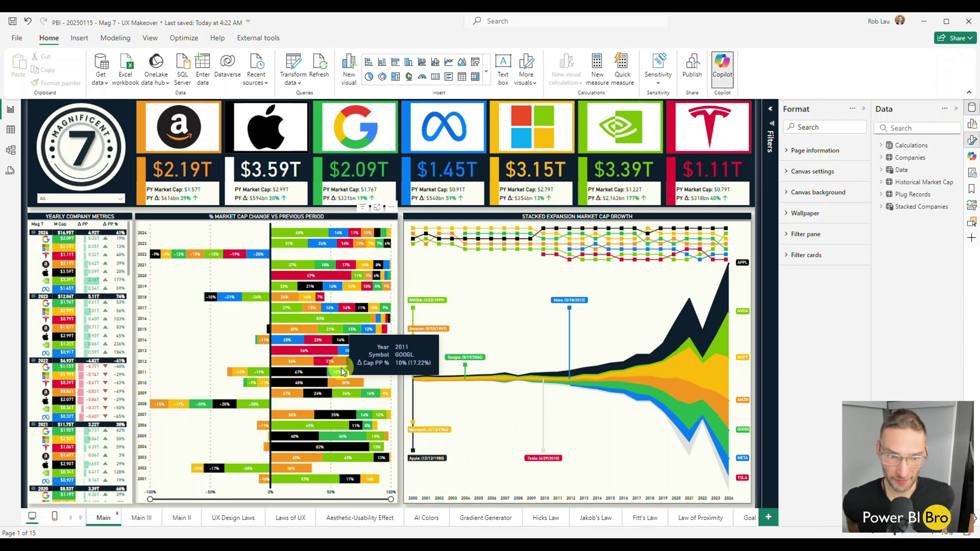
{"action": "left_click", "coordinate": [128, 514]}
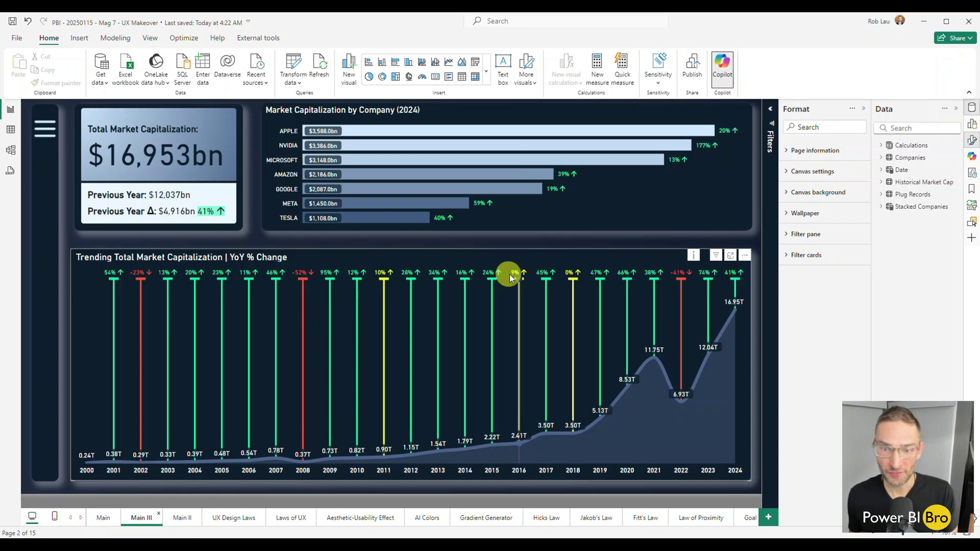
Cross-filter Main III by Apple, Nvidia, Microsoft and Amazon, examine the coloured year-over-year markers for Amazon, and clear the selection.
{"action": "left_click", "coordinate": [289, 130]}
{"action": "left_click", "coordinate": [289, 145]}
{"action": "left_click", "coordinate": [293, 160]}
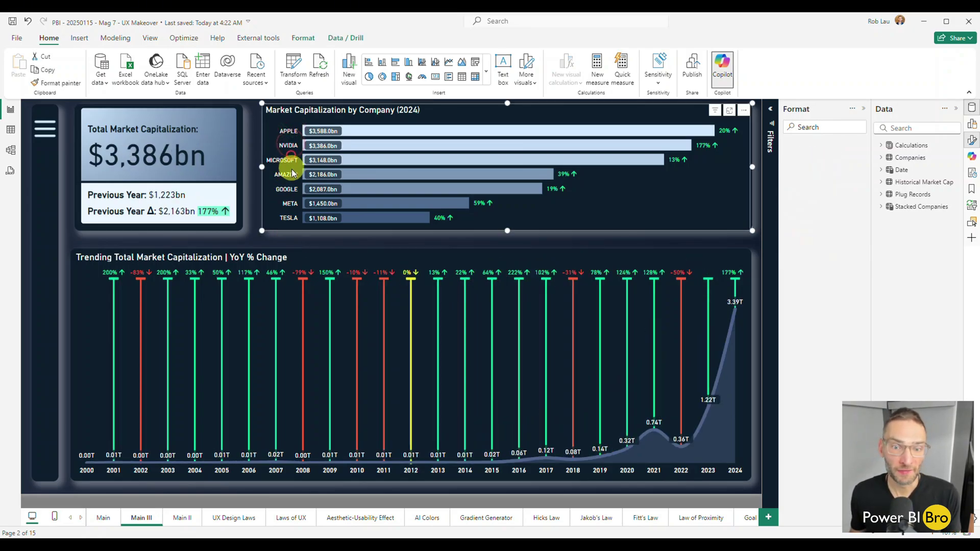
{"action": "left_click", "coordinate": [286, 174]}
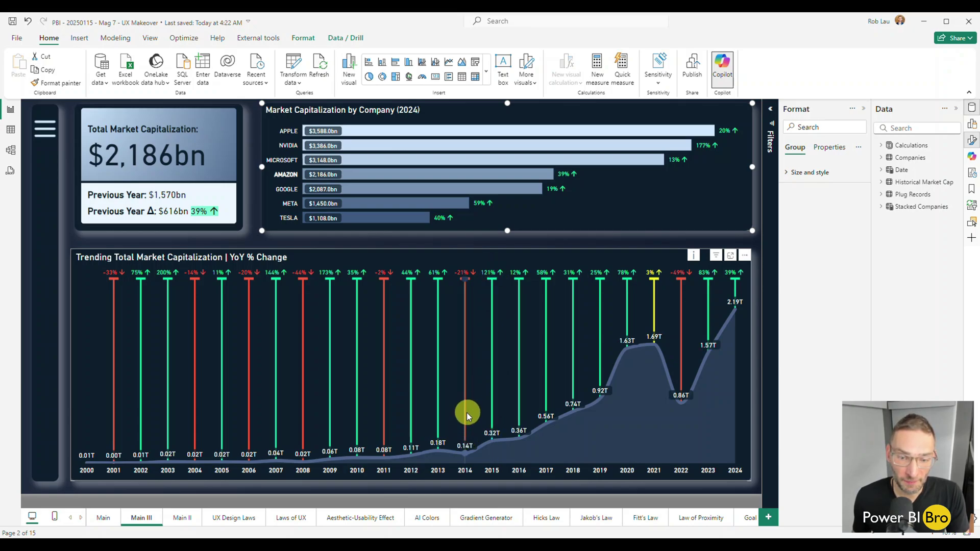
{"action": "mouse_move", "coordinate": [503, 436]}
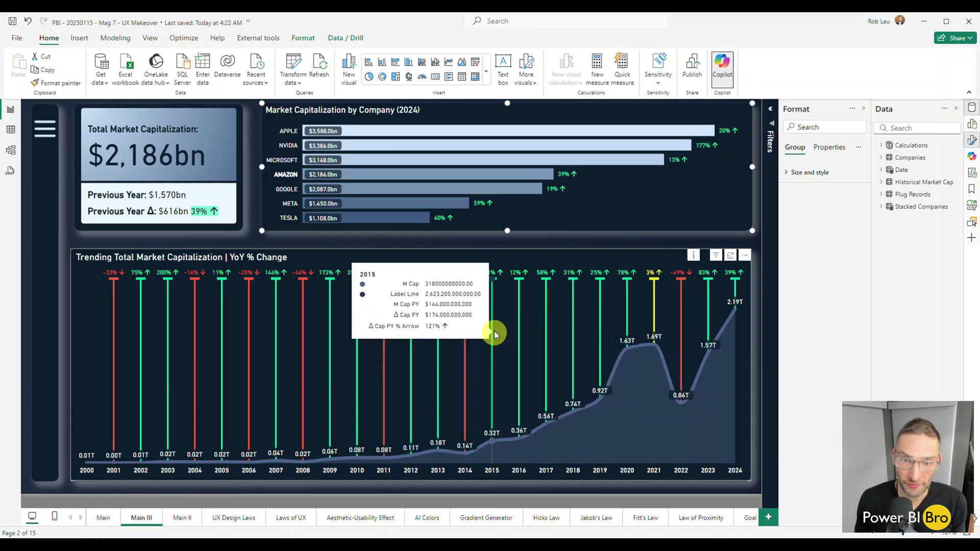
{"action": "left_click", "coordinate": [550, 246]}
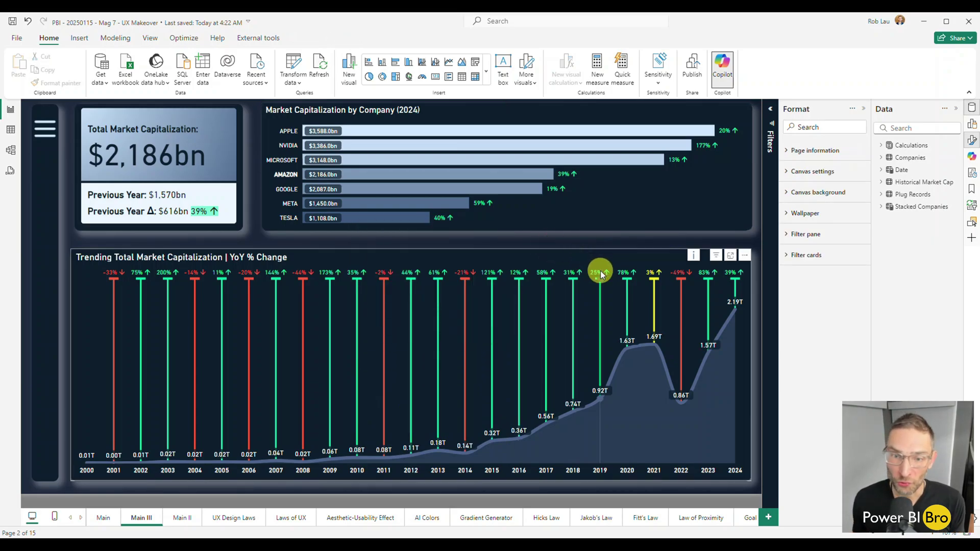
{"action": "mouse_move", "coordinate": [600, 274]}
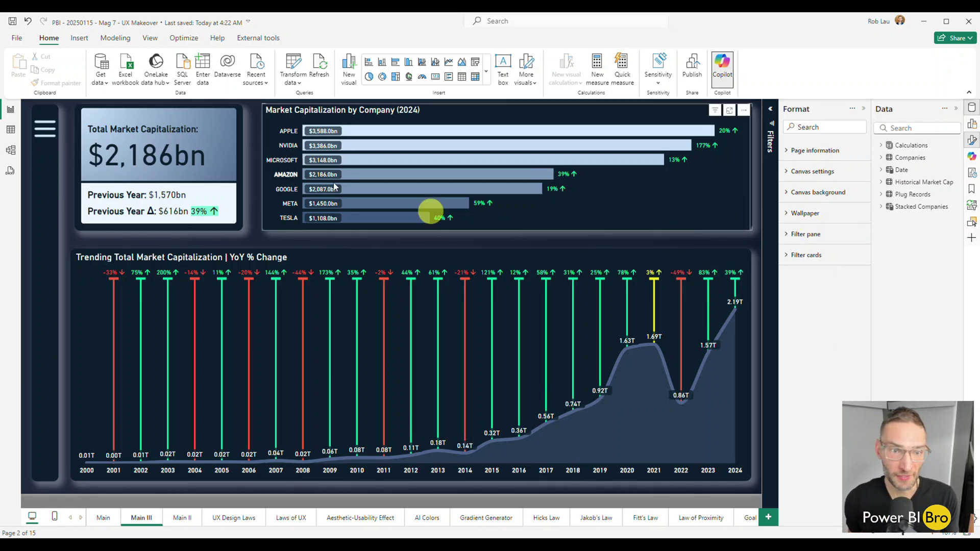
{"action": "left_click", "coordinate": [285, 174]}
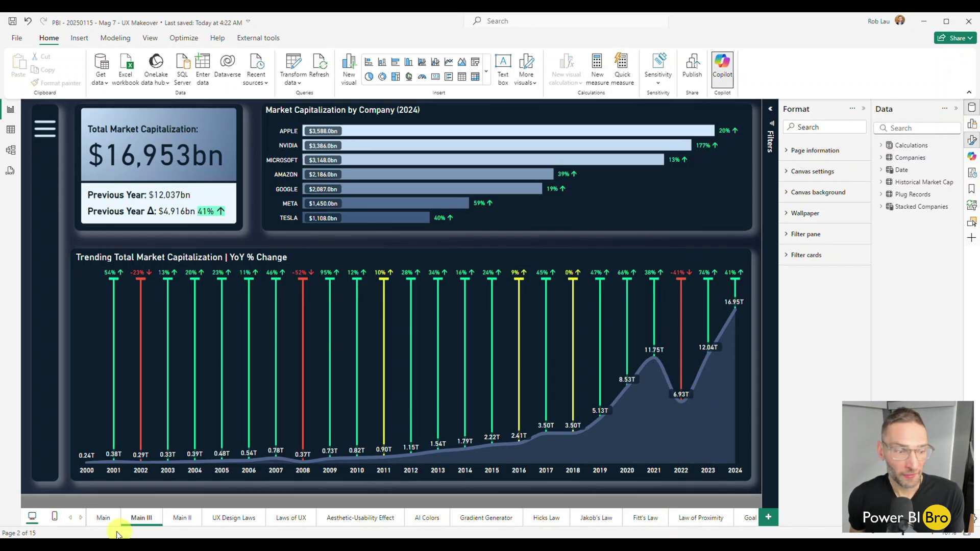
Revisit the Von Restorff Effect page and alternate between Main and Main III to compare their visual emphasis, ending on Main.
{"action": "left_click", "coordinate": [80, 518]}
{"action": "left_click", "coordinate": [713, 518]}
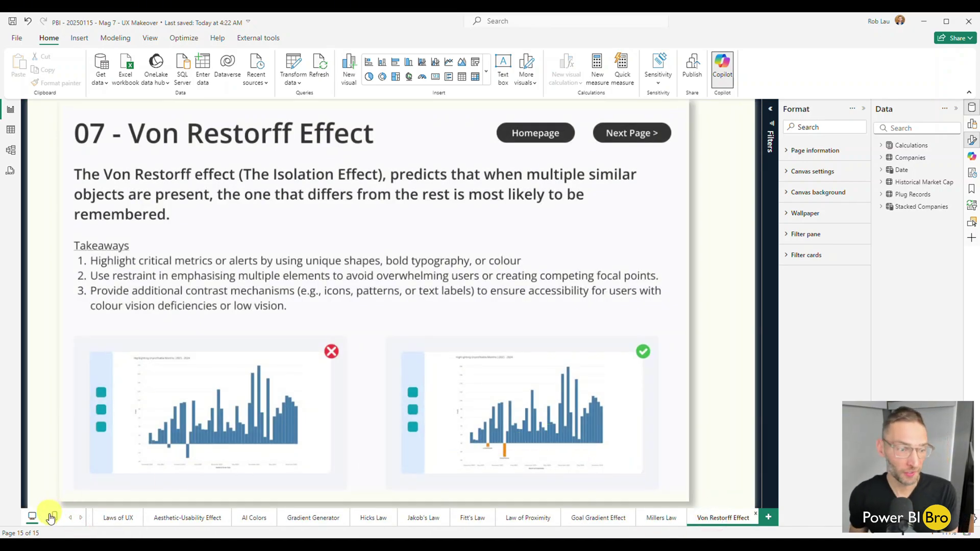
{"action": "left_click", "coordinate": [70, 517]}
{"action": "left_click", "coordinate": [108, 521]}
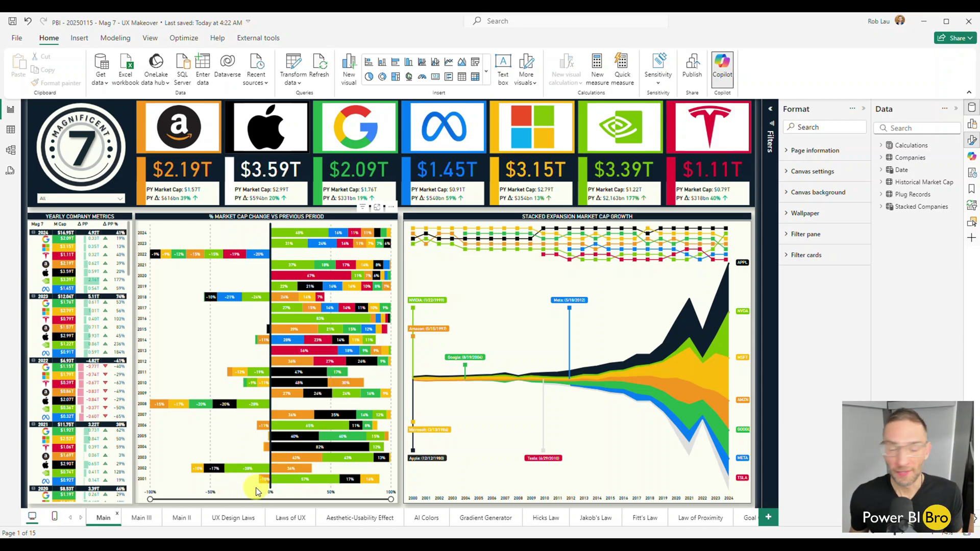
{"action": "left_click", "coordinate": [142, 519]}
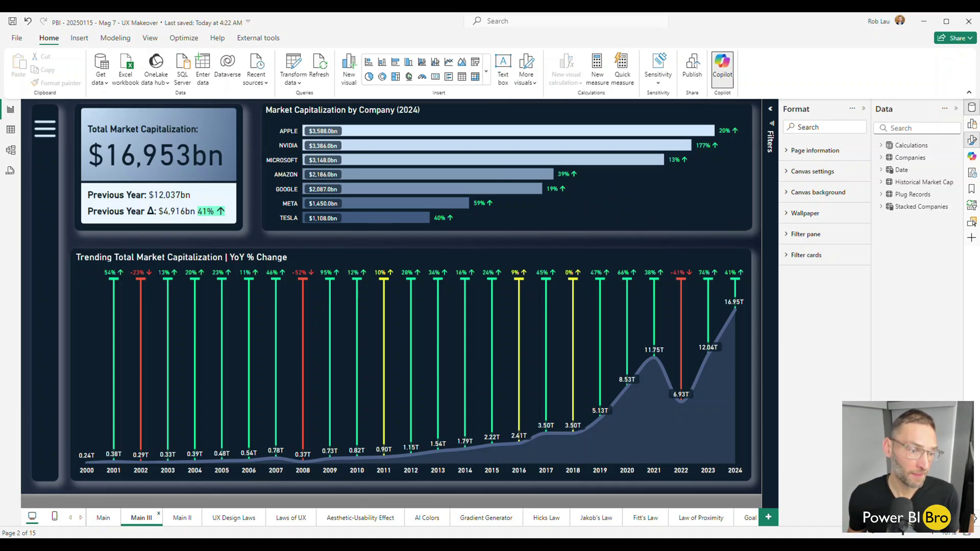
{"action": "left_click", "coordinate": [104, 517]}
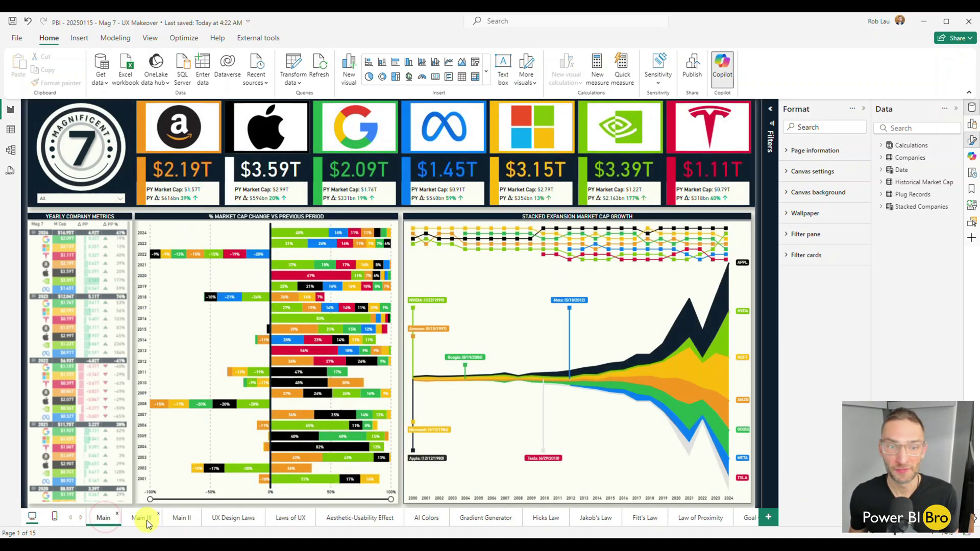
{"action": "left_click", "coordinate": [145, 518]}
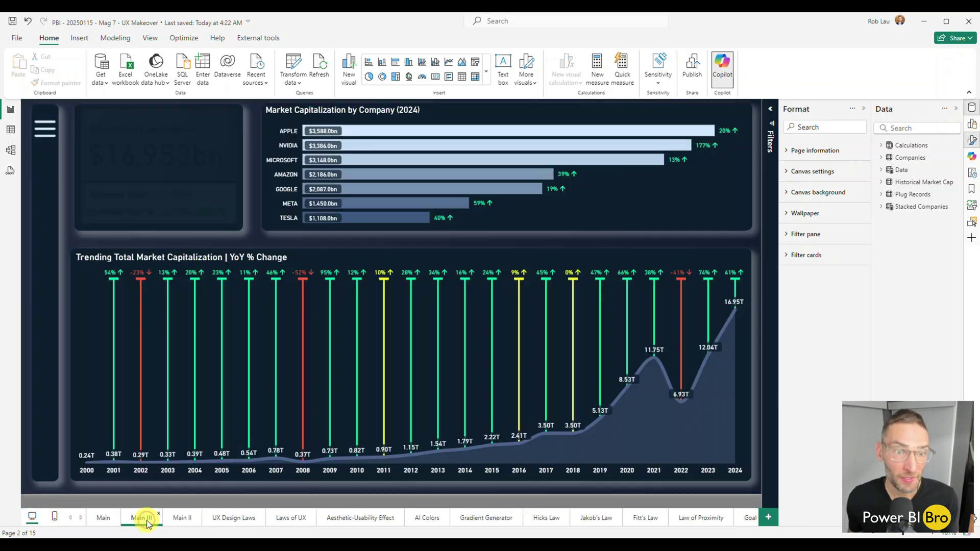
{"action": "left_click", "coordinate": [104, 518]}
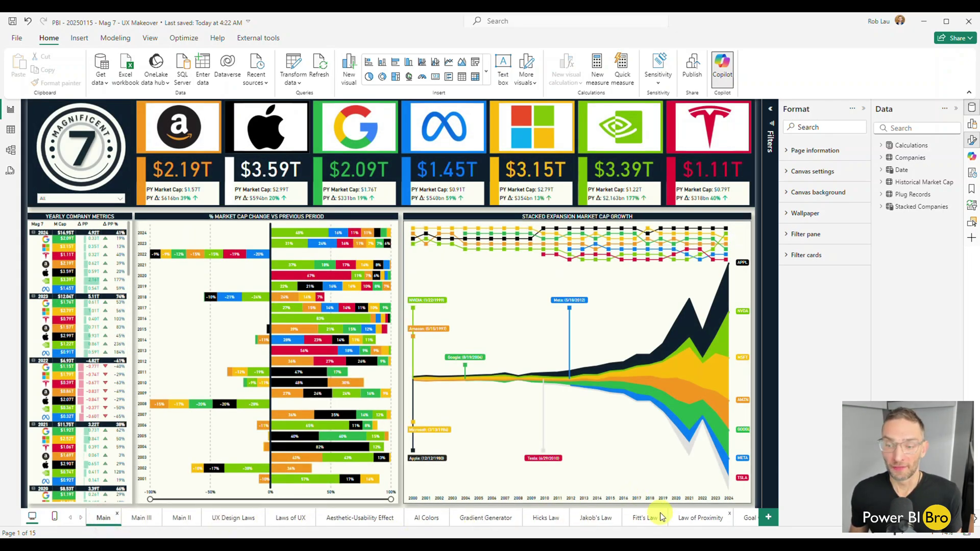
Relate the Von Restorff Effect's highlighted chart example to Main and to the 2002 marker in Main III's trend chart.
{"action": "left_click", "coordinate": [82, 517]}
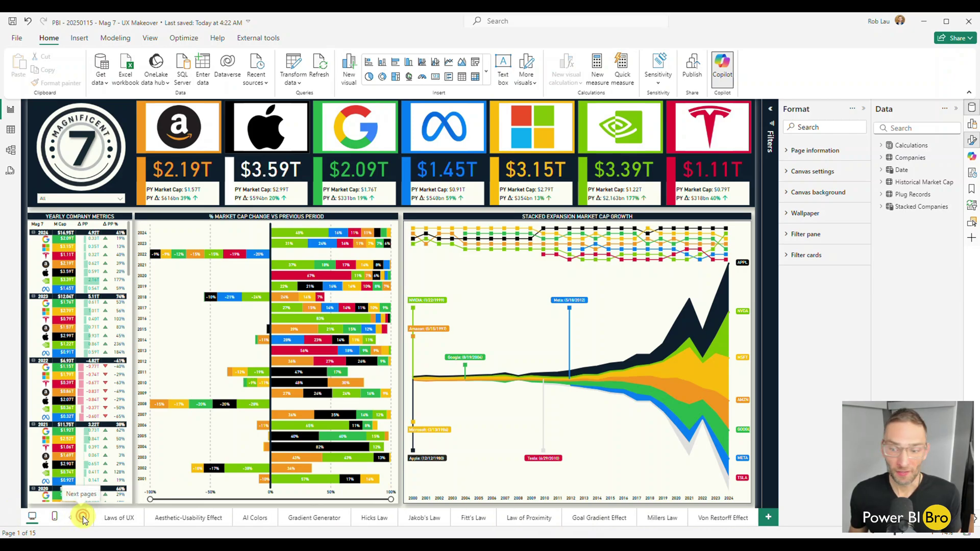
{"action": "left_click", "coordinate": [727, 519]}
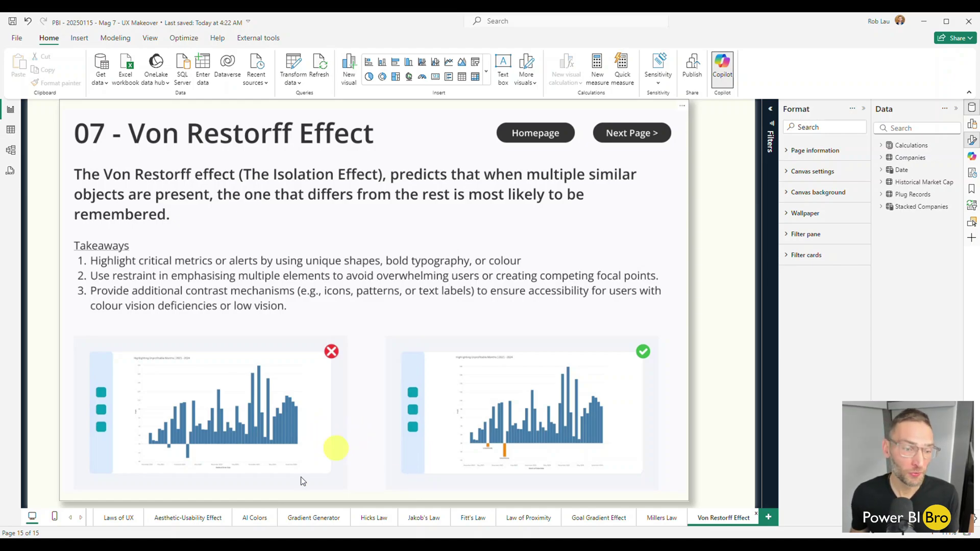
{"action": "left_click", "coordinate": [71, 518]}
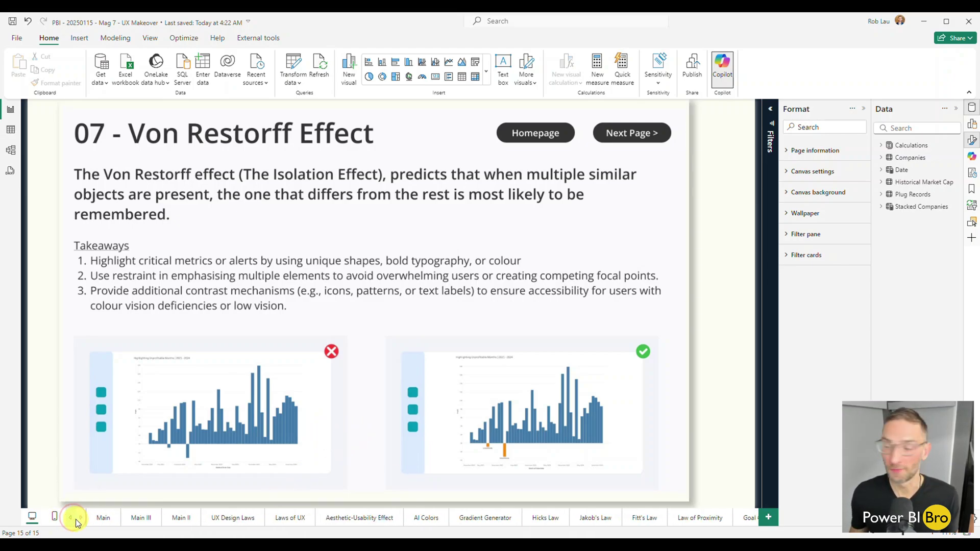
{"action": "left_click", "coordinate": [100, 517]}
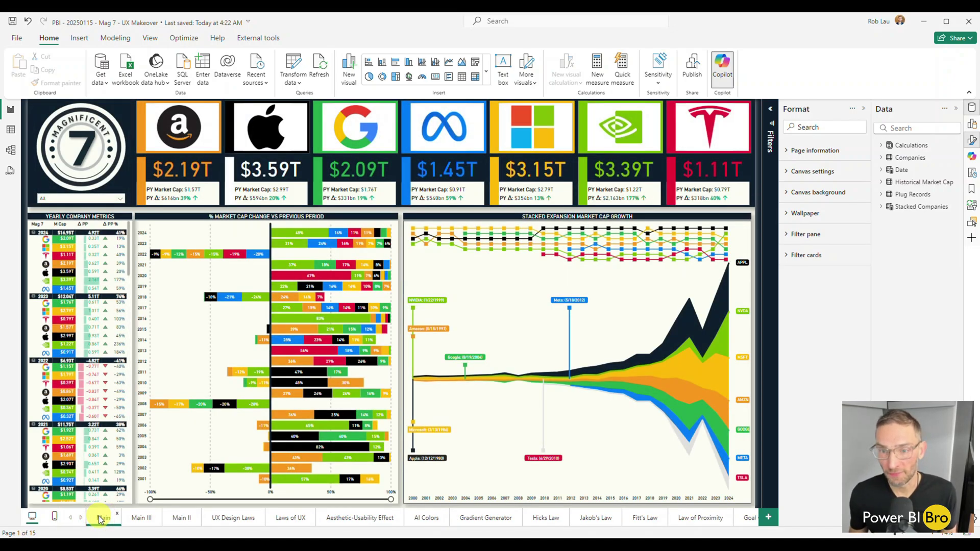
{"action": "left_click", "coordinate": [142, 519]}
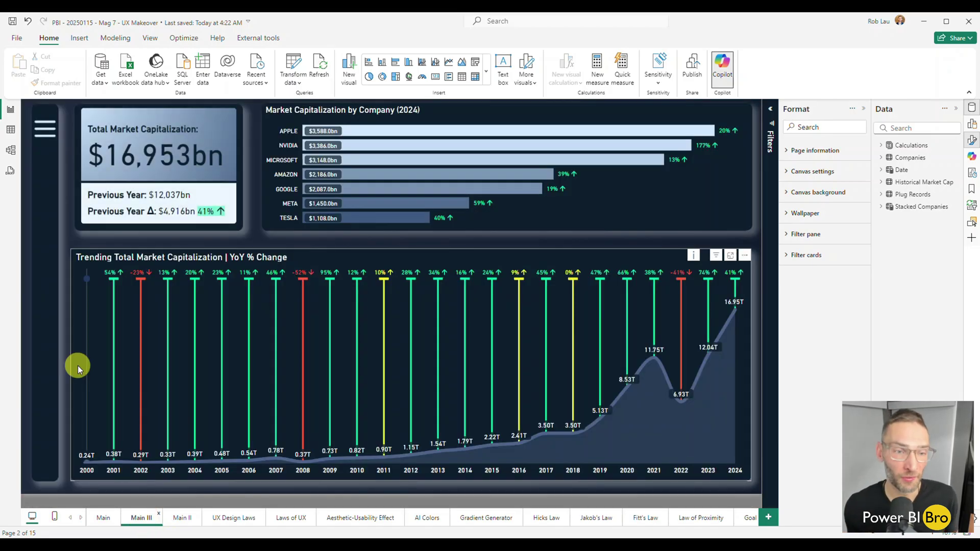
{"action": "mouse_move", "coordinate": [152, 336]}
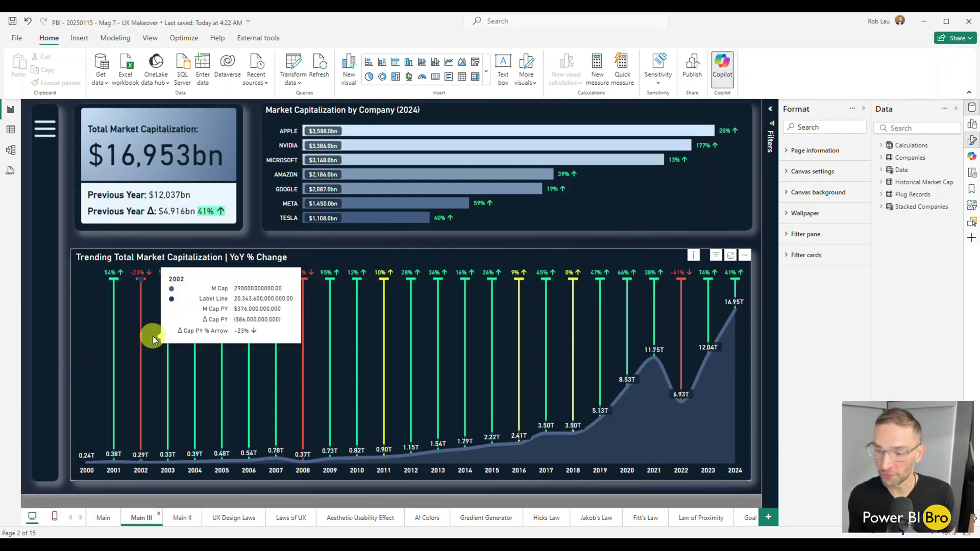